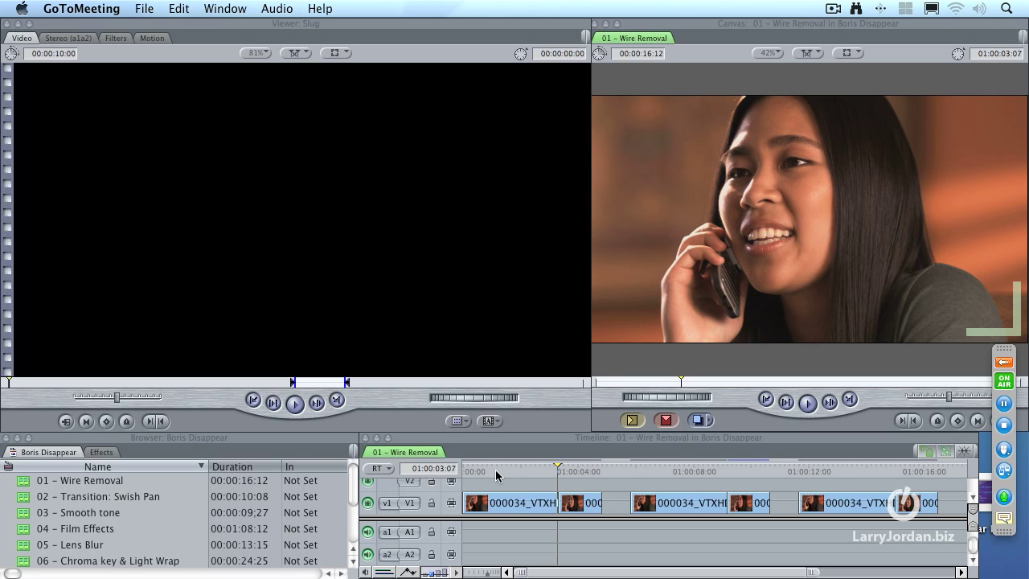
Play the 01 – Wire Removal sequence from its start, pausing once, to review the phone shots.
click(466, 472)
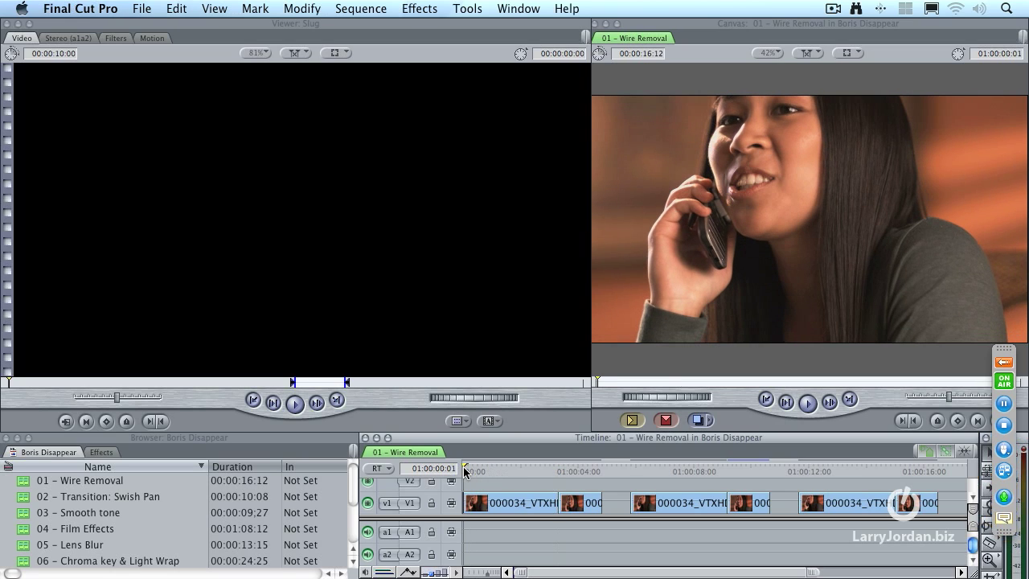
key(space)
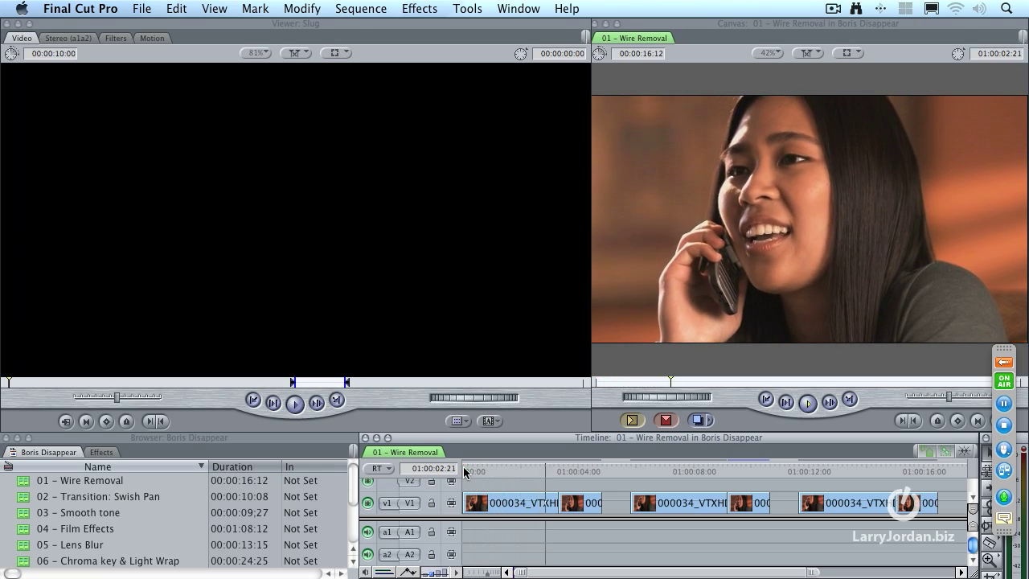
key(space)
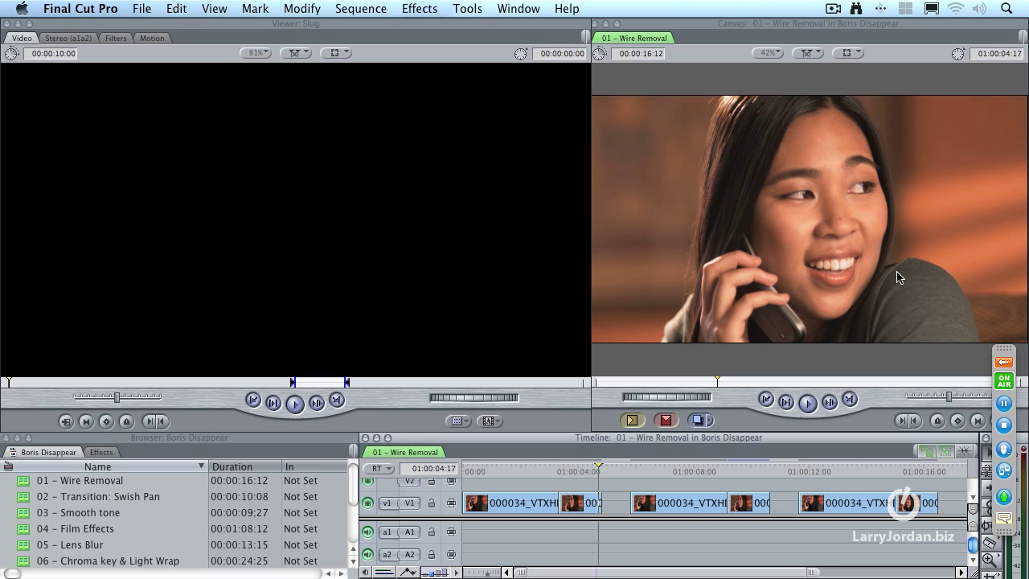
key(space)
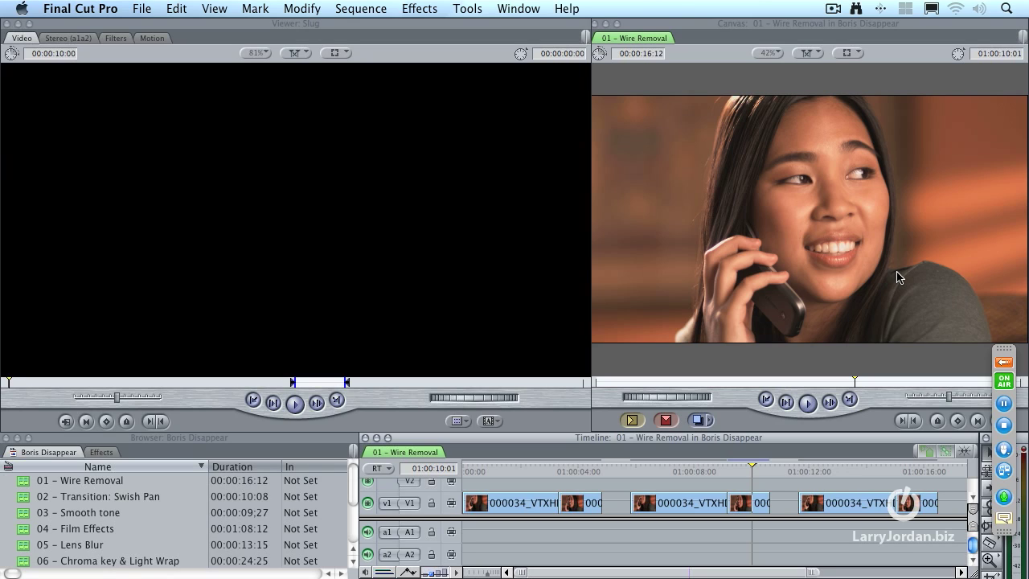
Move the playhead to 01:00:15:10 and select the final 000034 close-up clip on V1.
key(space)
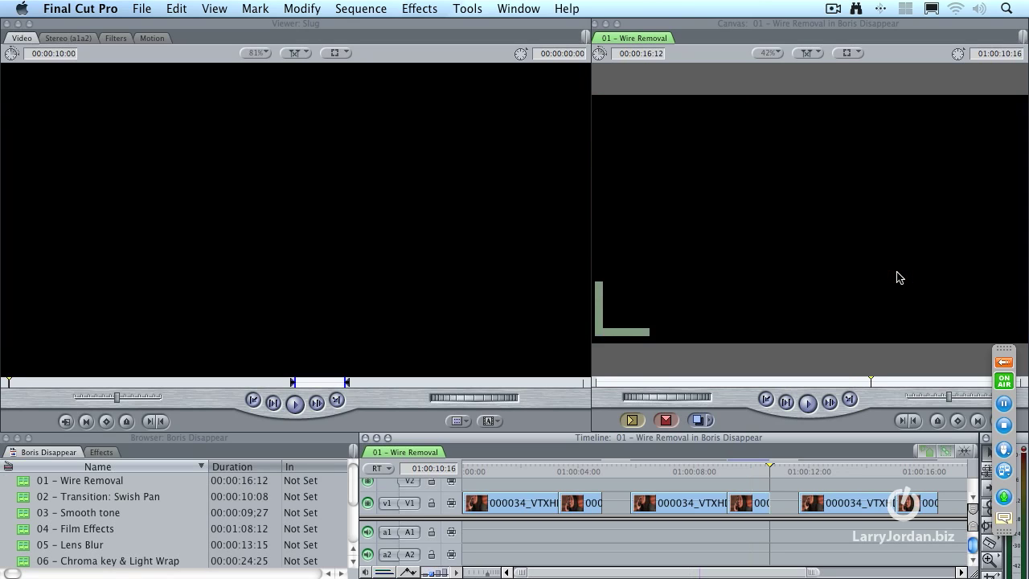
key(space)
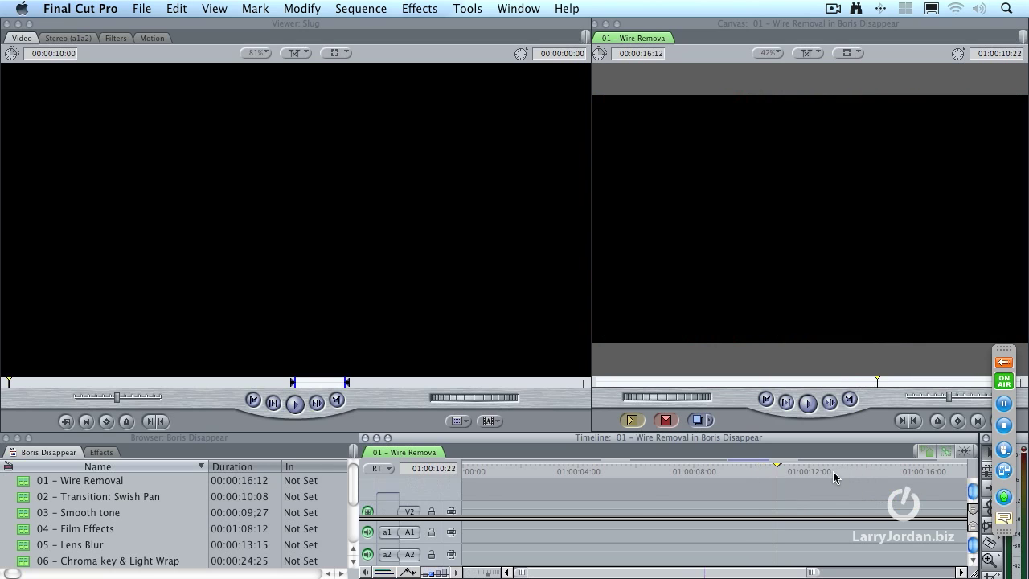
drag(826, 470, 908, 470)
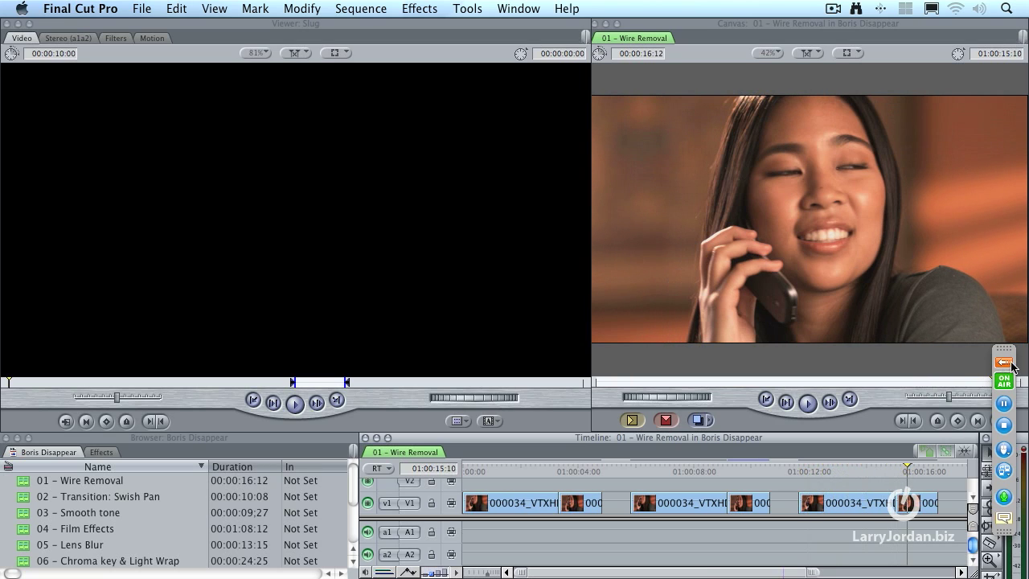
mouse_move(1014, 370)
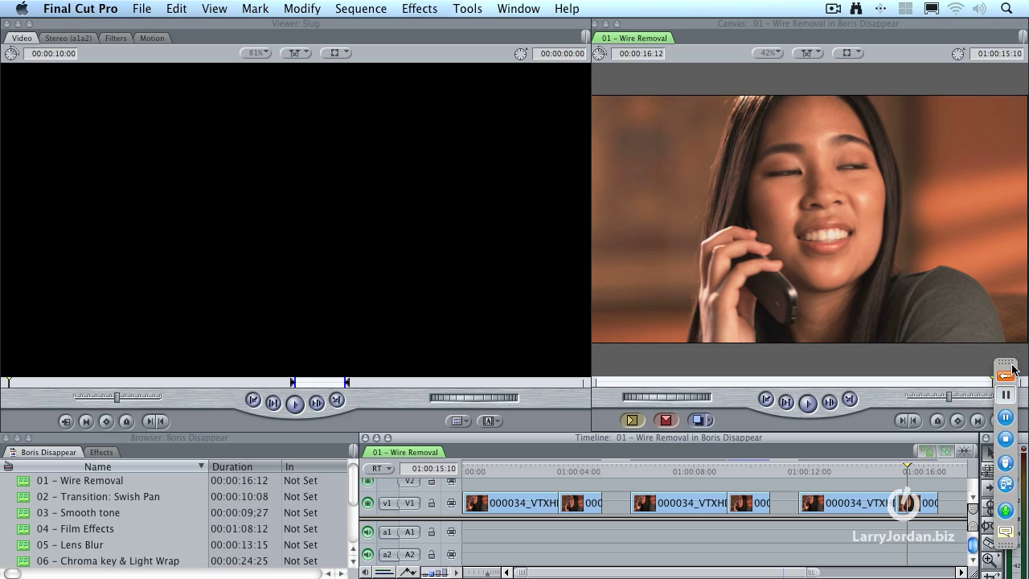
click(909, 504)
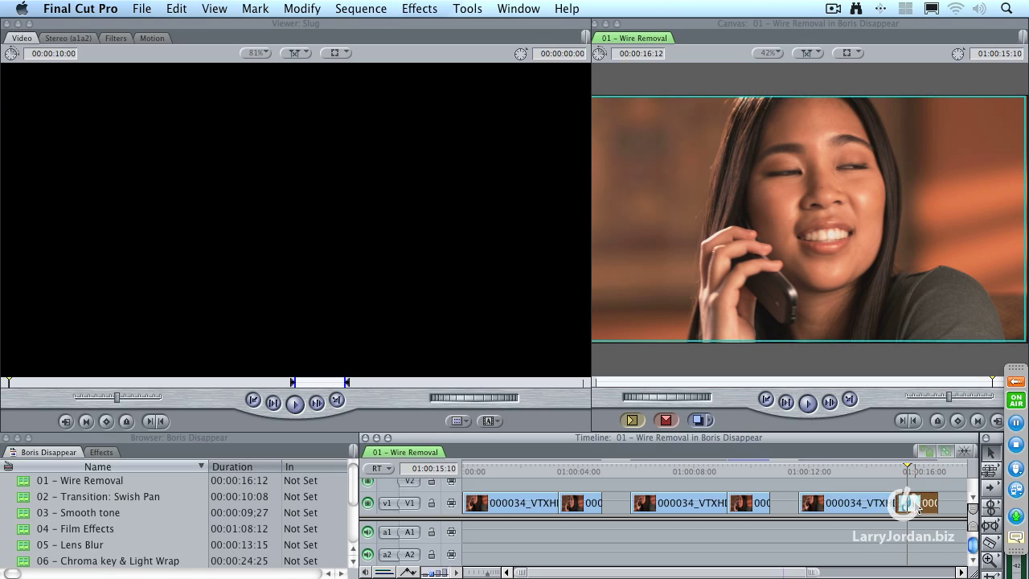
Apply the BCC7 Keys Matte > BCC Wire Remover video filter to the selected last clip.
click(435, 6)
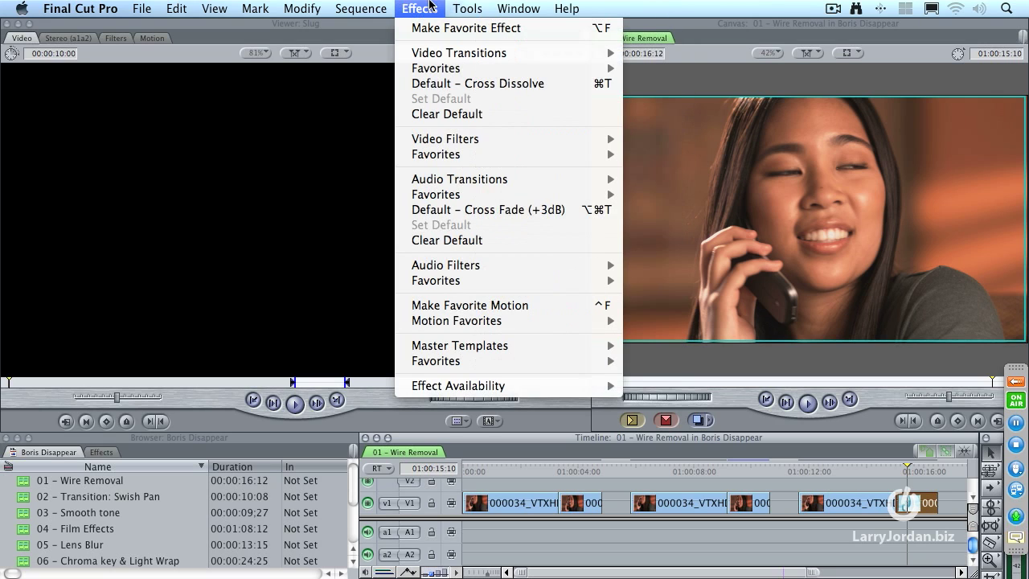
mouse_move(455, 144)
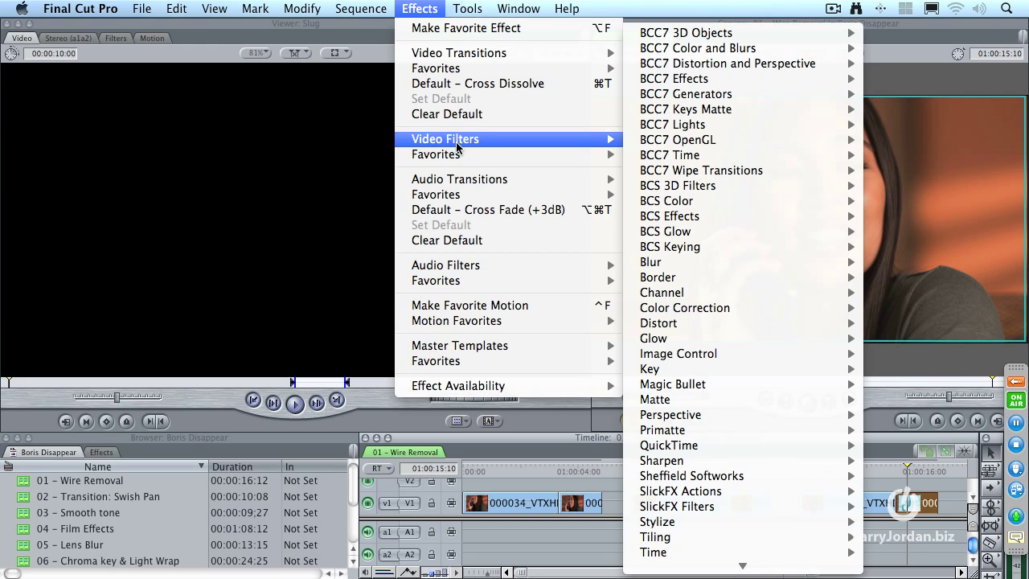
mouse_move(708, 117)
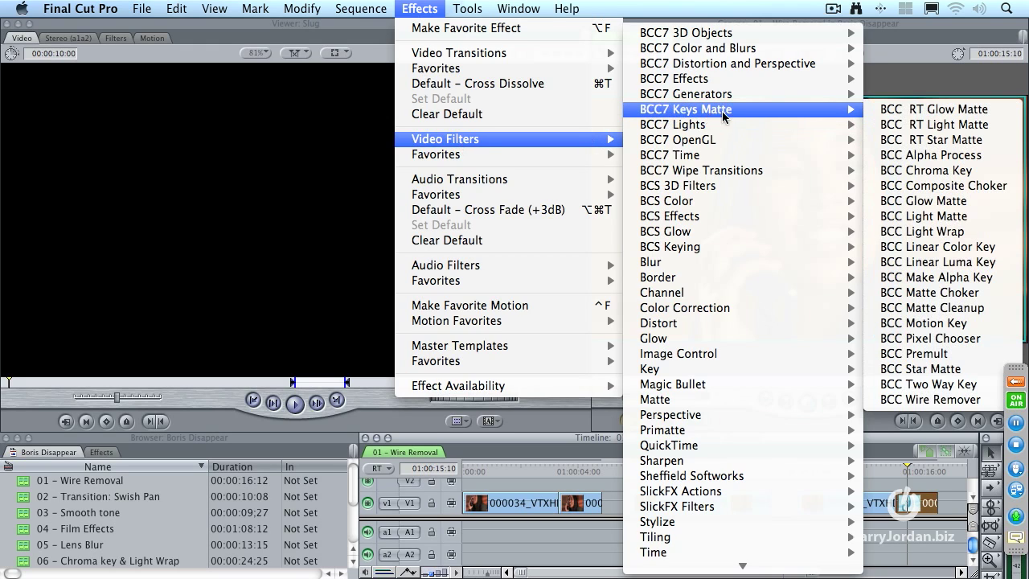
click(988, 405)
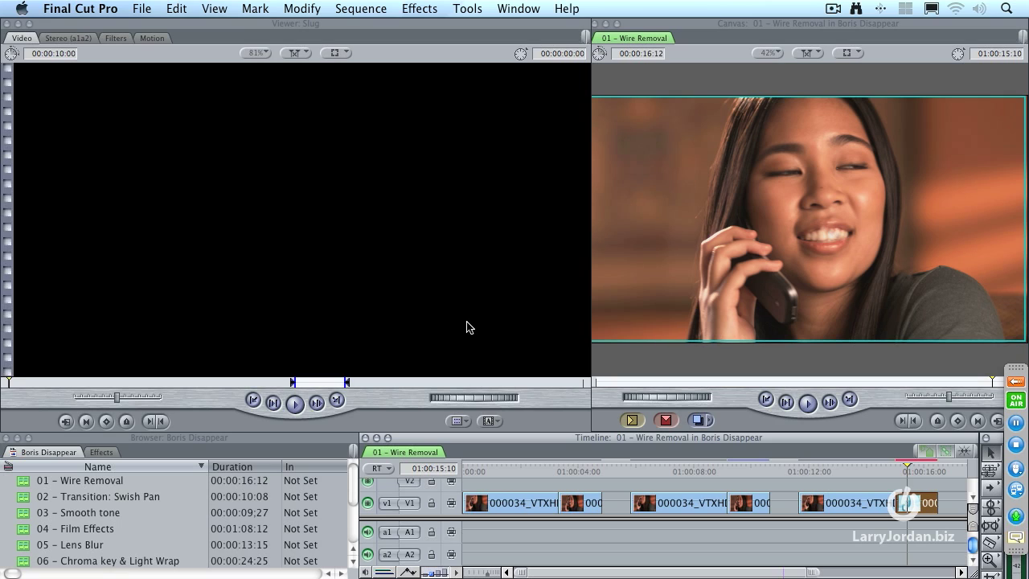
Open the clip's Filters tab and set the Wire Remover View to Preview Area.
double_click(917, 507)
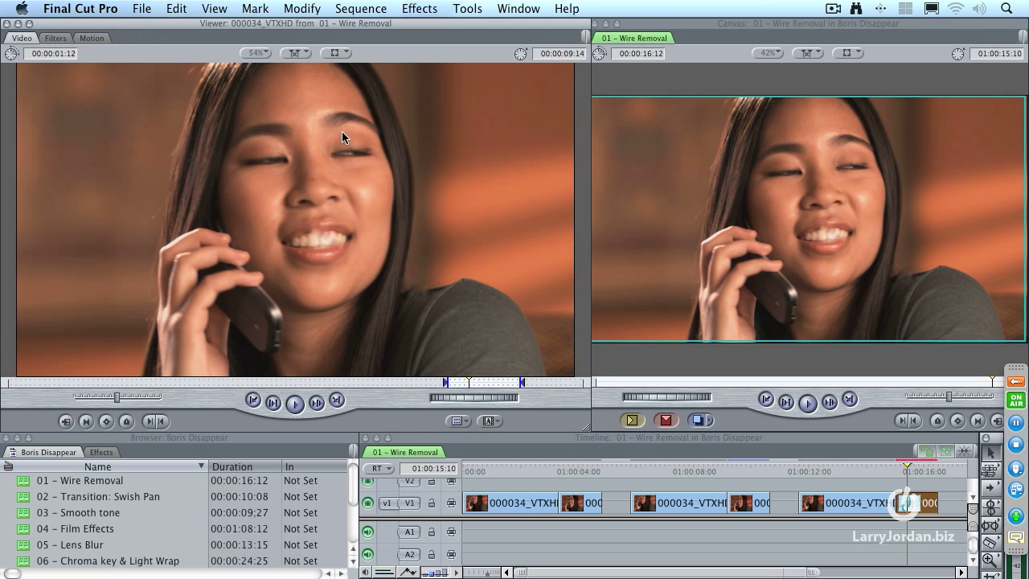
click(54, 38)
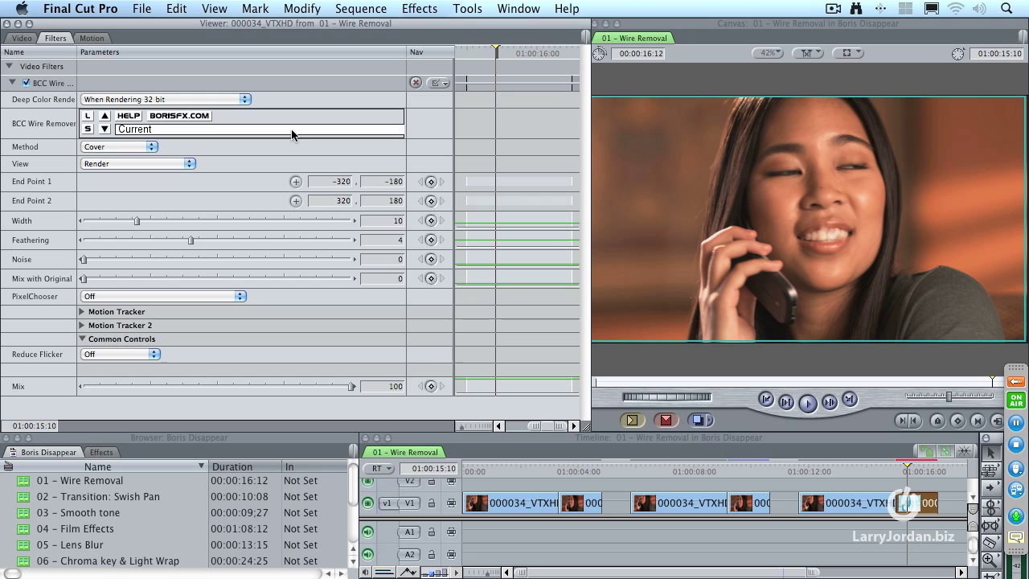
click(141, 164)
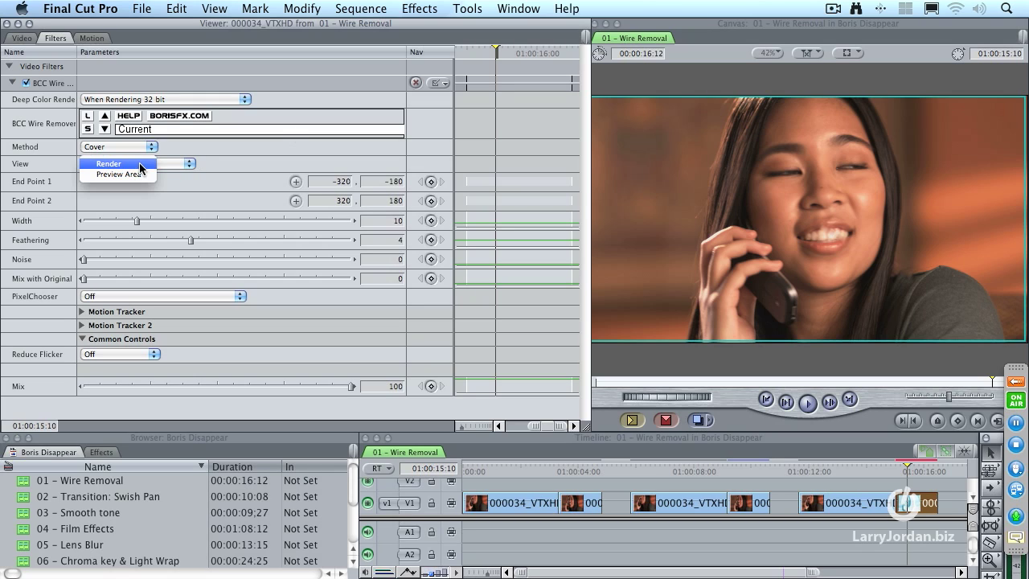
click(138, 175)
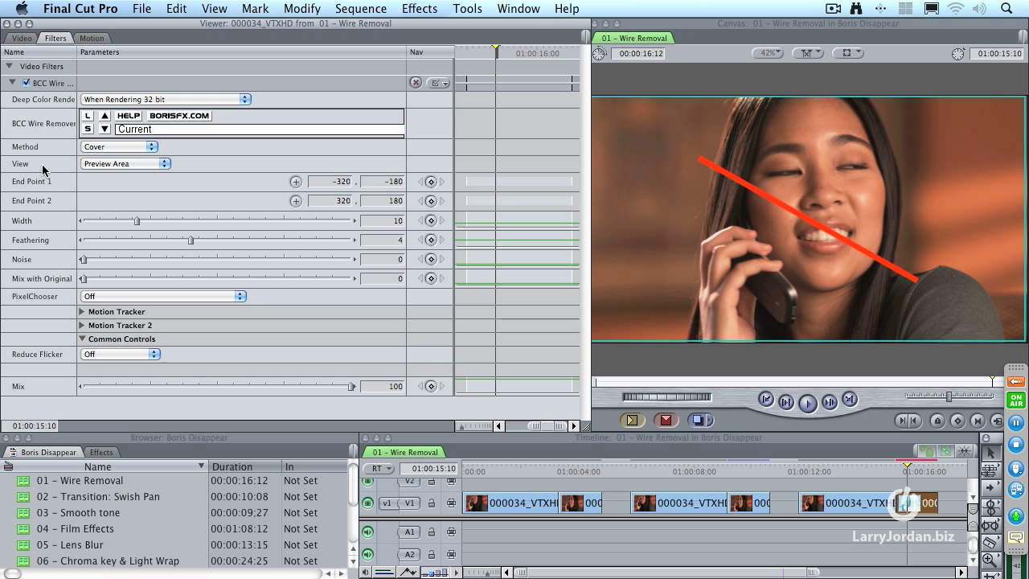
click(139, 164)
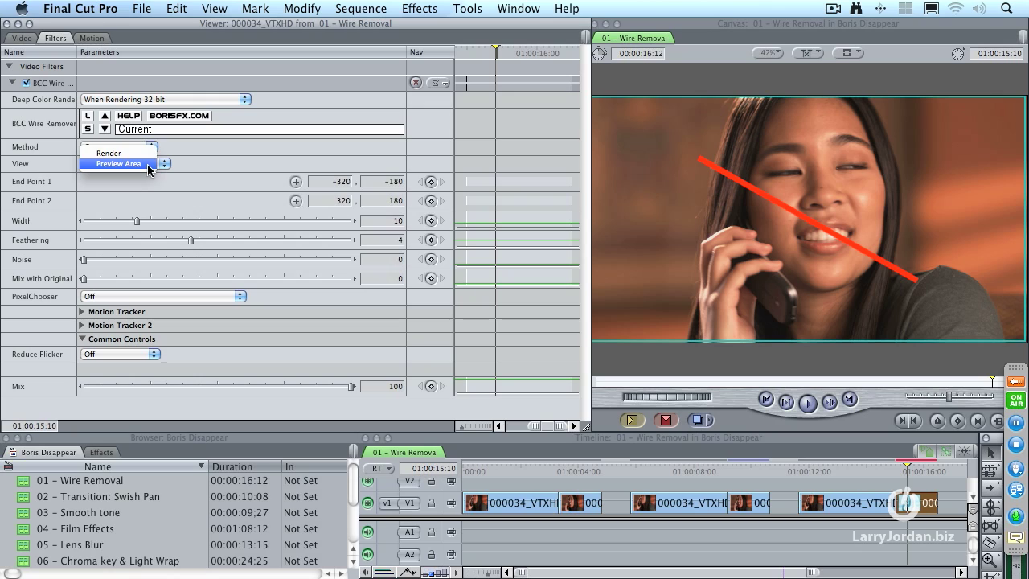
click(147, 164)
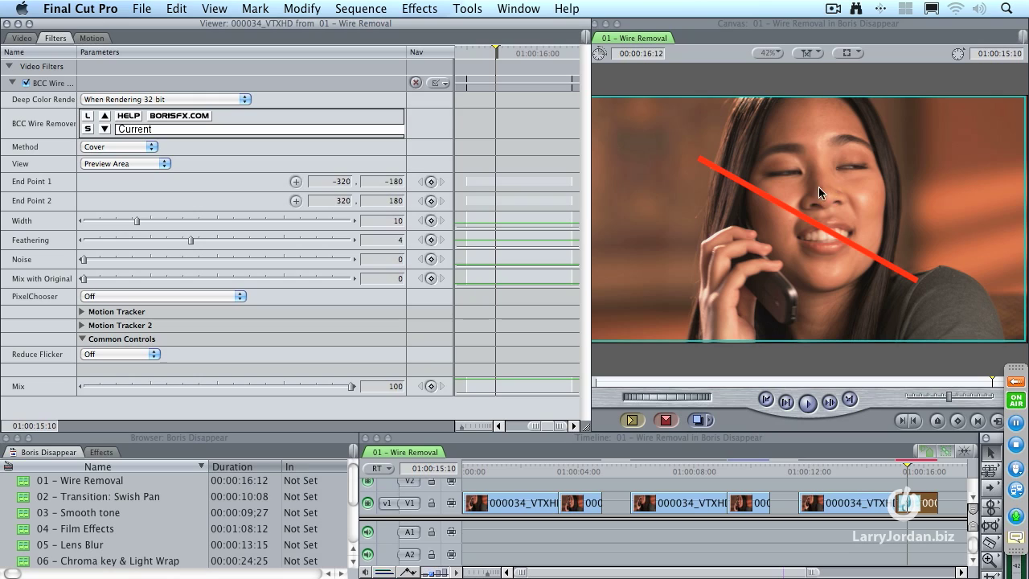
Place End Point 1 at 14.07, -89.12 and End Point 2 at 63.3, -93.81 on the nose.
click(295, 181)
click(811, 192)
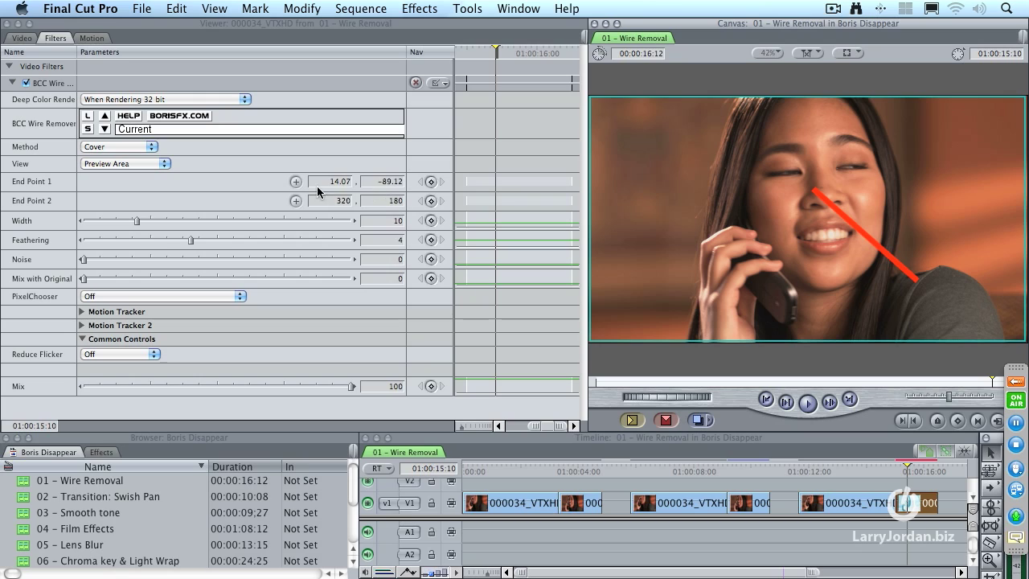
click(296, 200)
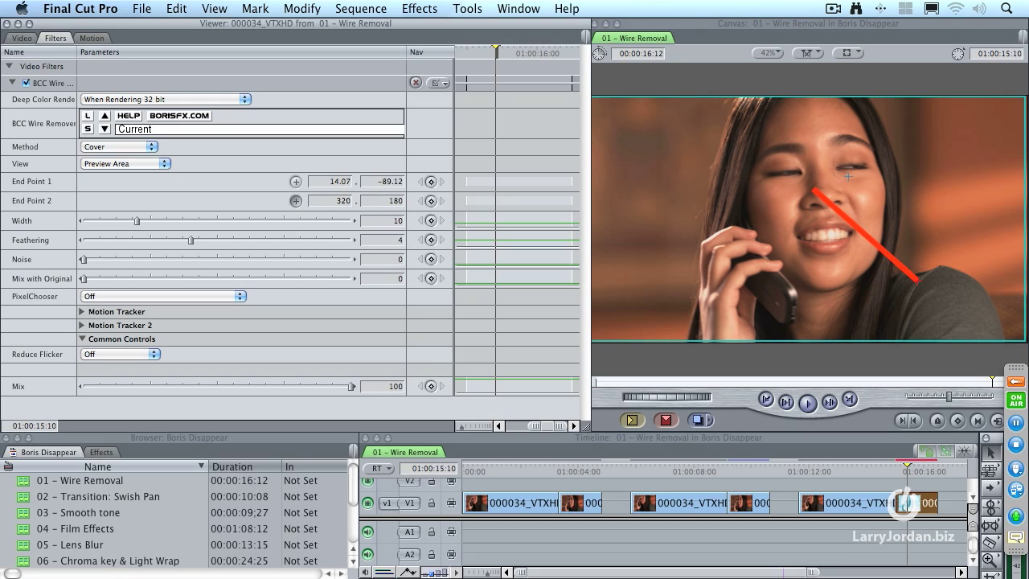
click(831, 188)
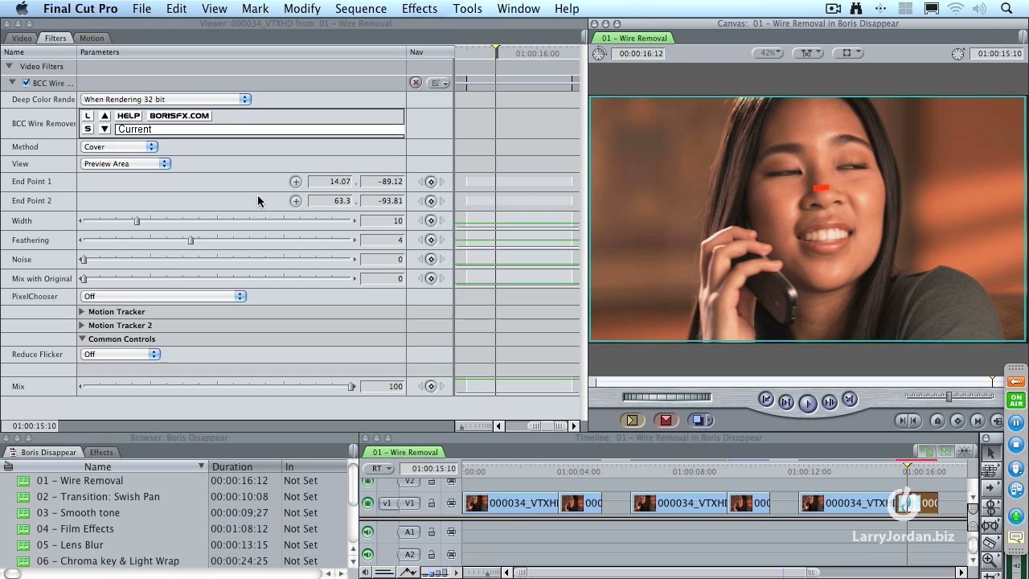
Set the Wire Remover Width to 17 and Feathering to 4.31.
drag(136, 221, 173, 224)
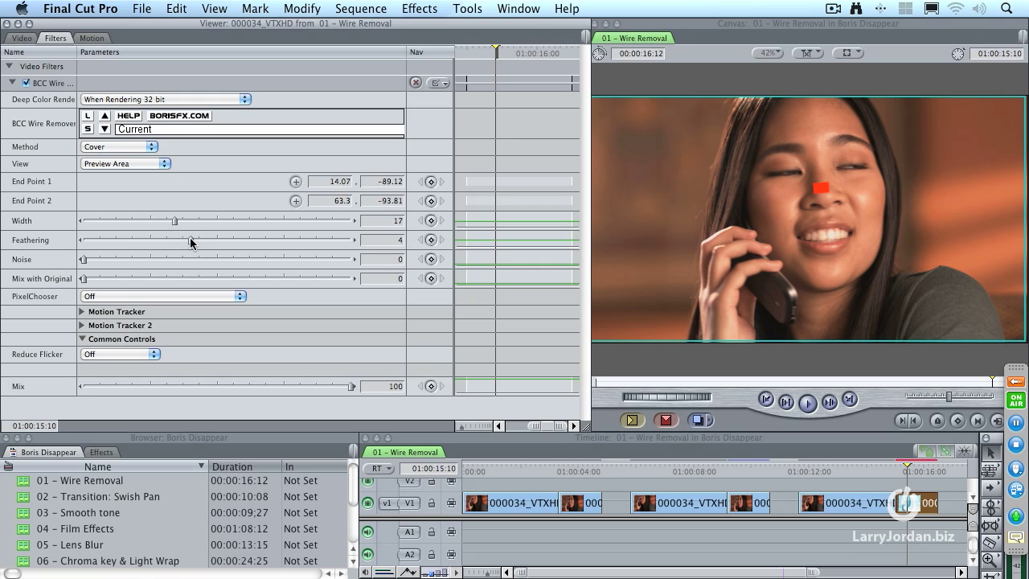
mouse_move(190, 237)
mouse_down()
mouse_move(395, 241)
mouse_move(199, 244)
mouse_up()
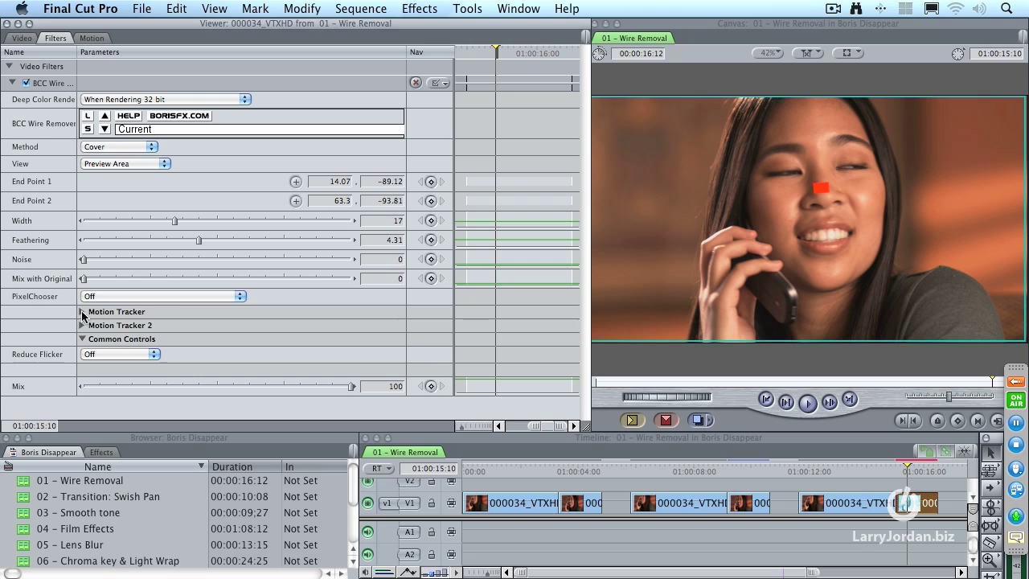
Enable Track On-the-Fly for the first Motion Tracker and return the playhead to 01:00:15:00.
click(81, 312)
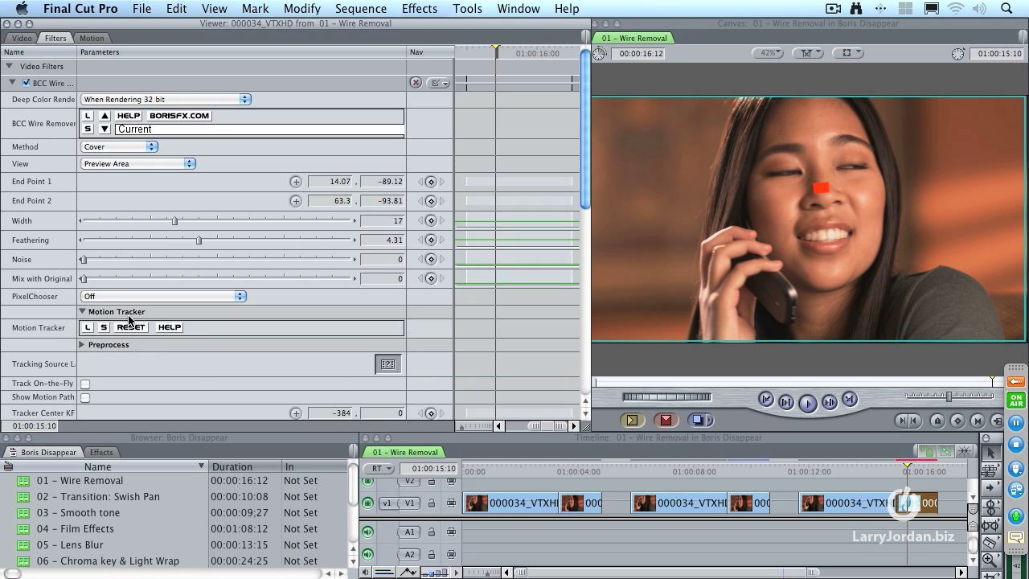
click(85, 384)
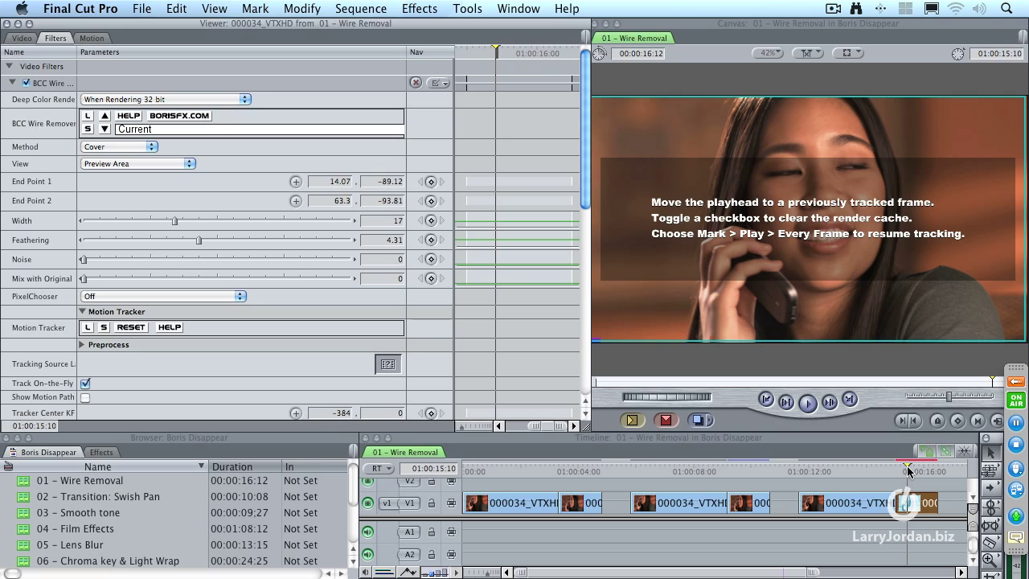
drag(909, 470, 896, 471)
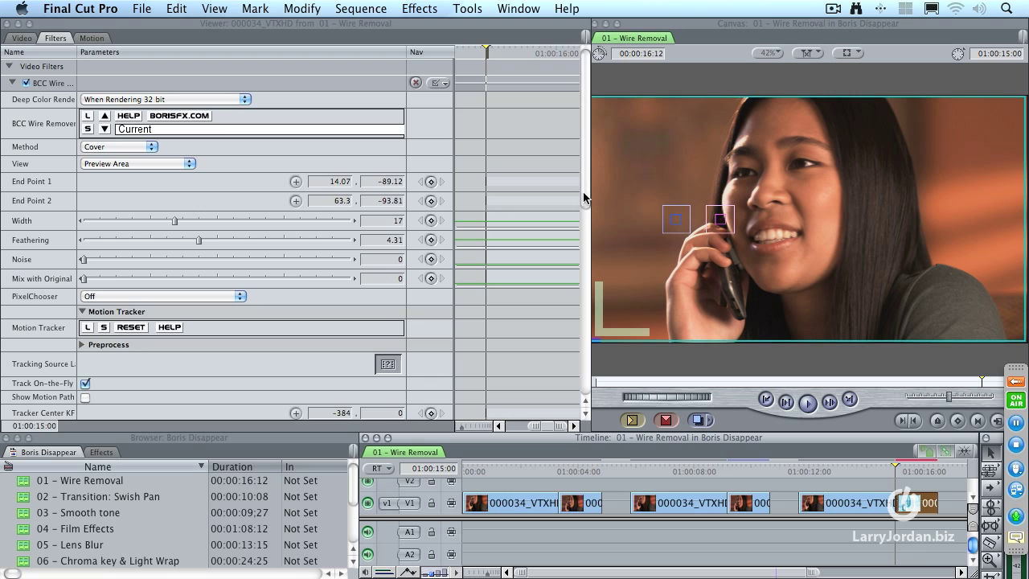
Place the first motion tracker's center on the nose at -77.36, -44.56.
scroll(581, 206, down, 1)
drag(581, 207, 581, 354)
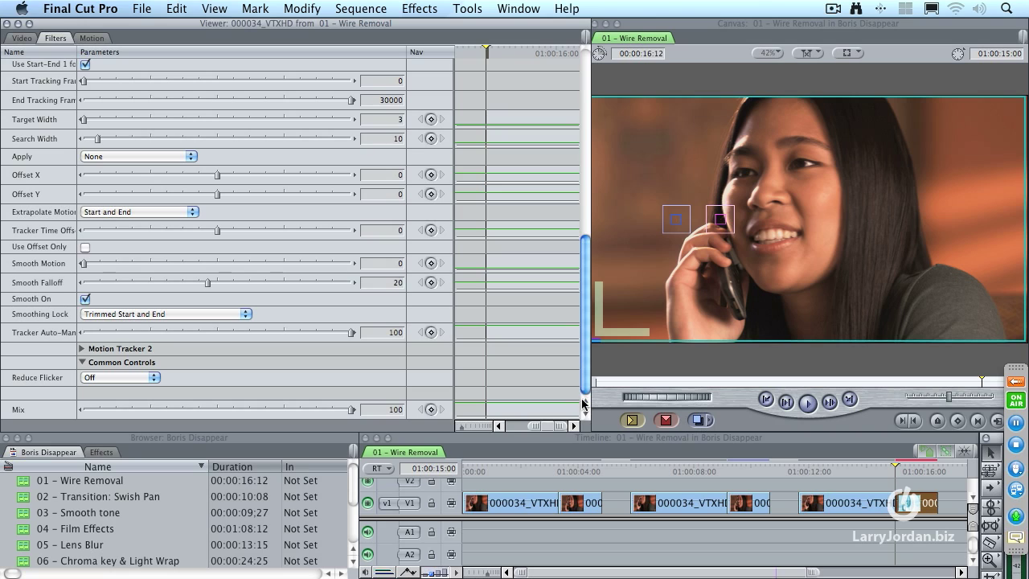
drag(584, 246, 583, 185)
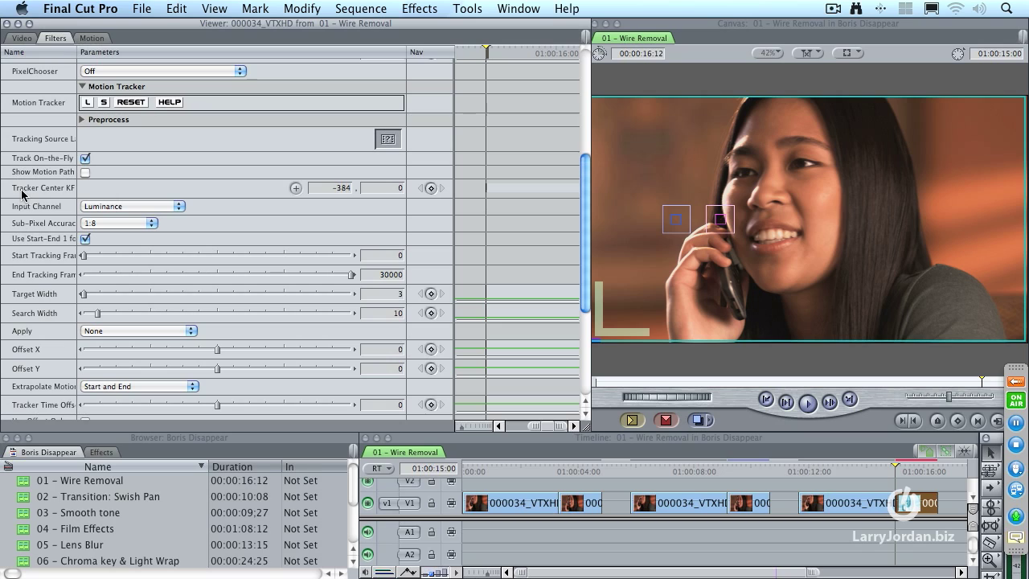
click(295, 187)
key(Right)
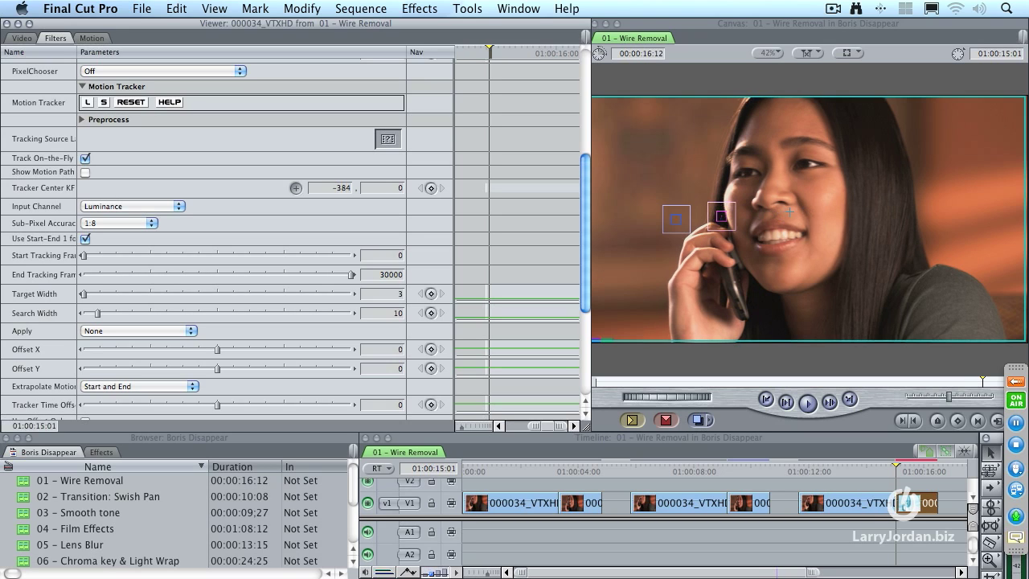
key(Left)
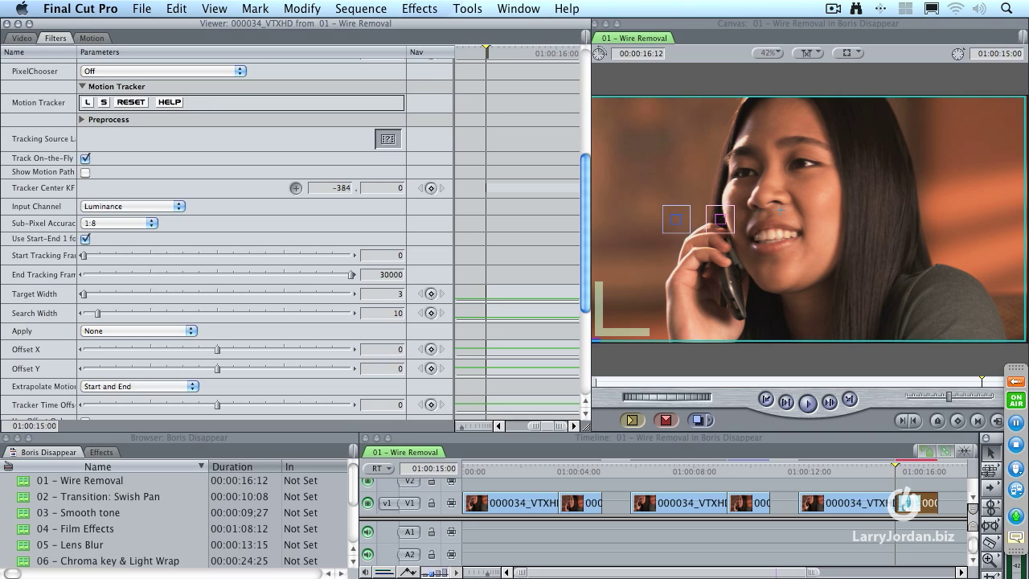
click(780, 208)
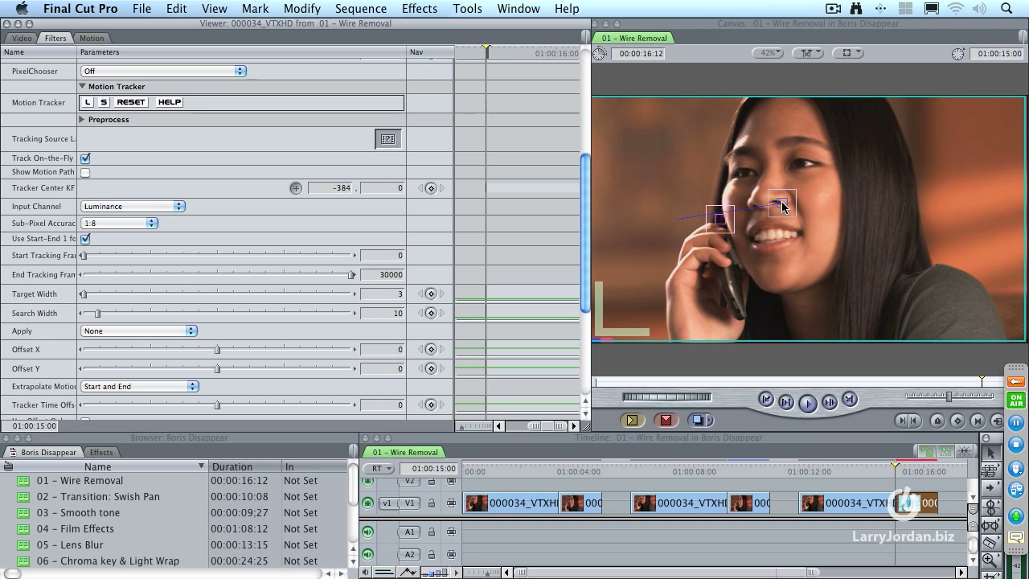
click(781, 201)
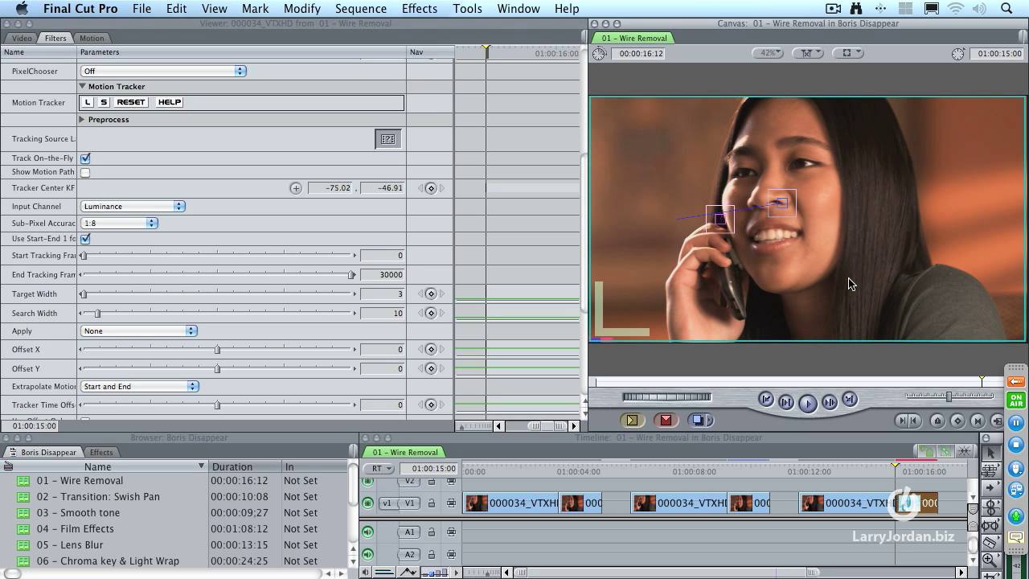
Expand Motion Tracker 2 and set its center beside the blemish at -159.41, -30.49.
scroll(331, 195, down, 2)
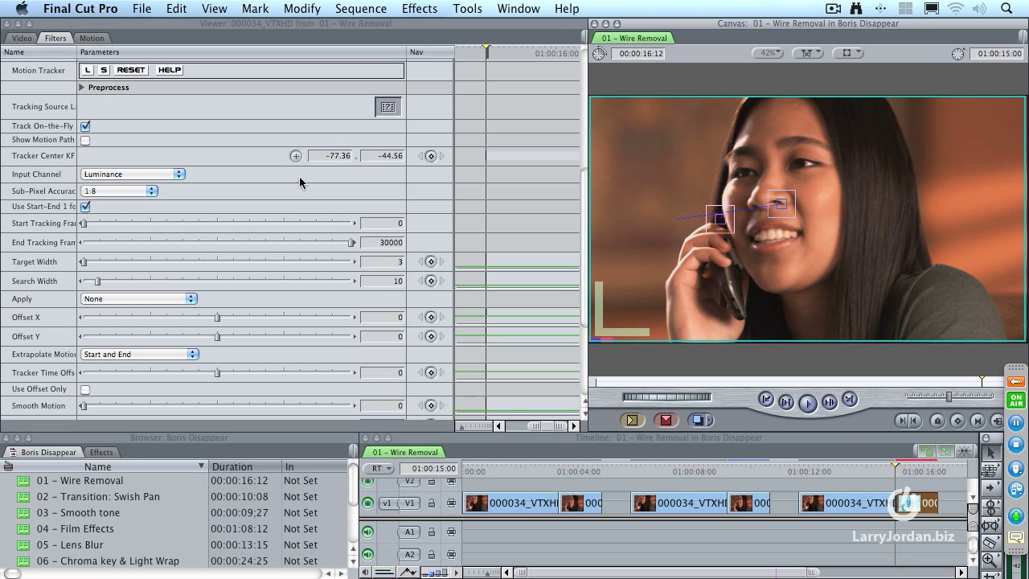
drag(584, 218, 586, 296)
click(103, 349)
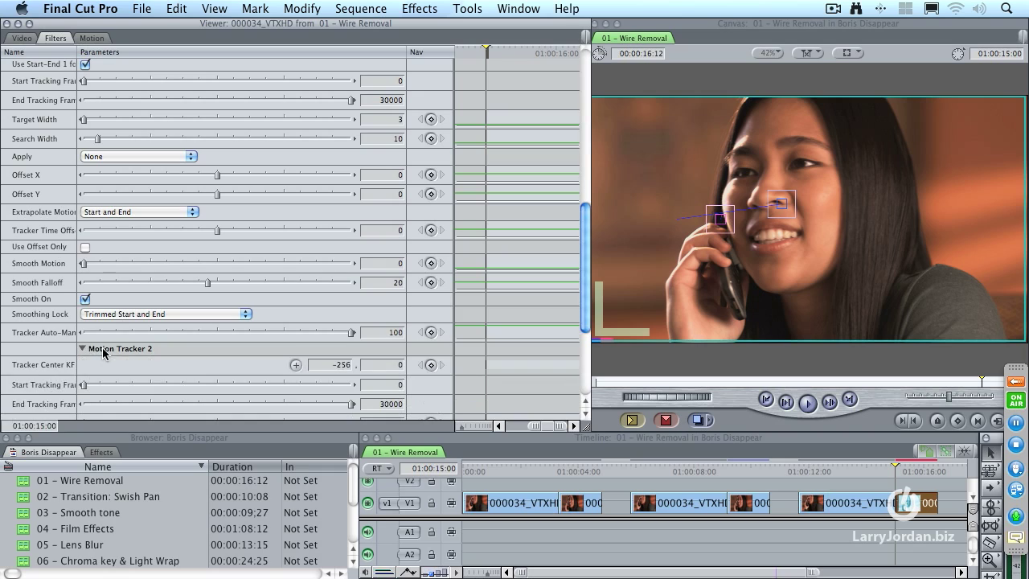
click(295, 365)
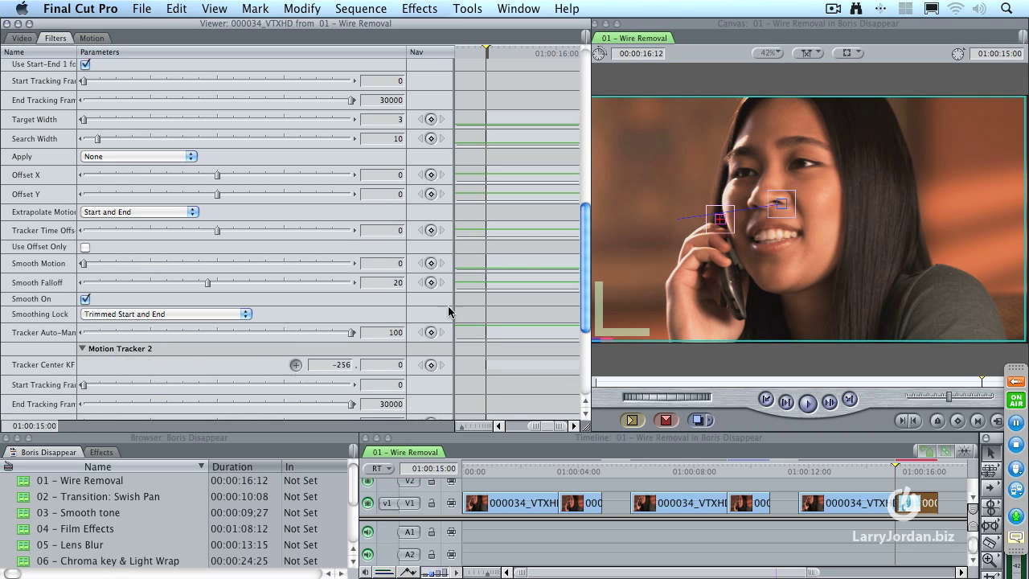
click(755, 209)
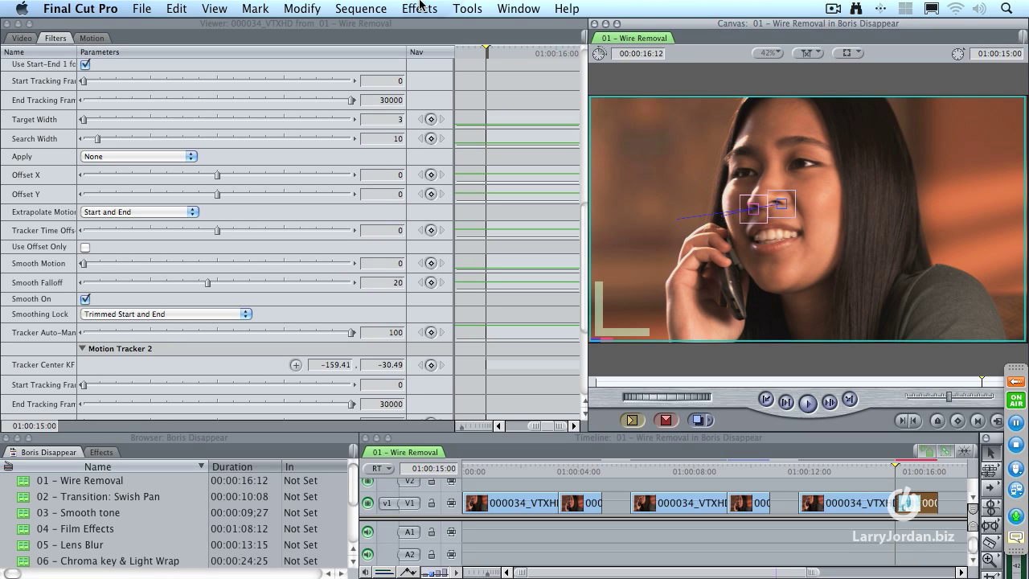
Track both nose trackers via Mark > Play > Every Frame, then jump back to 01:00:15:00.
click(243, 5)
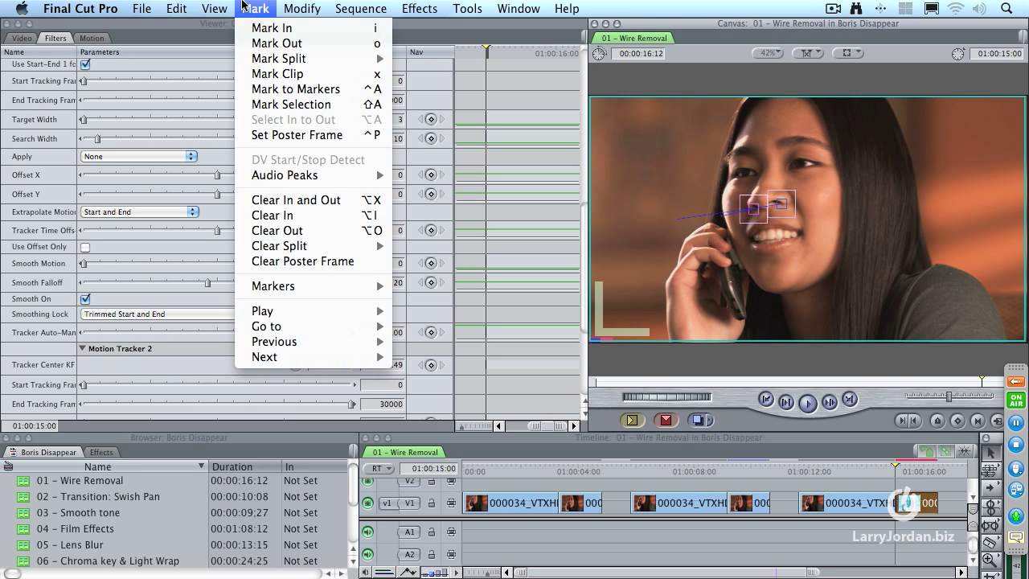
mouse_move(299, 315)
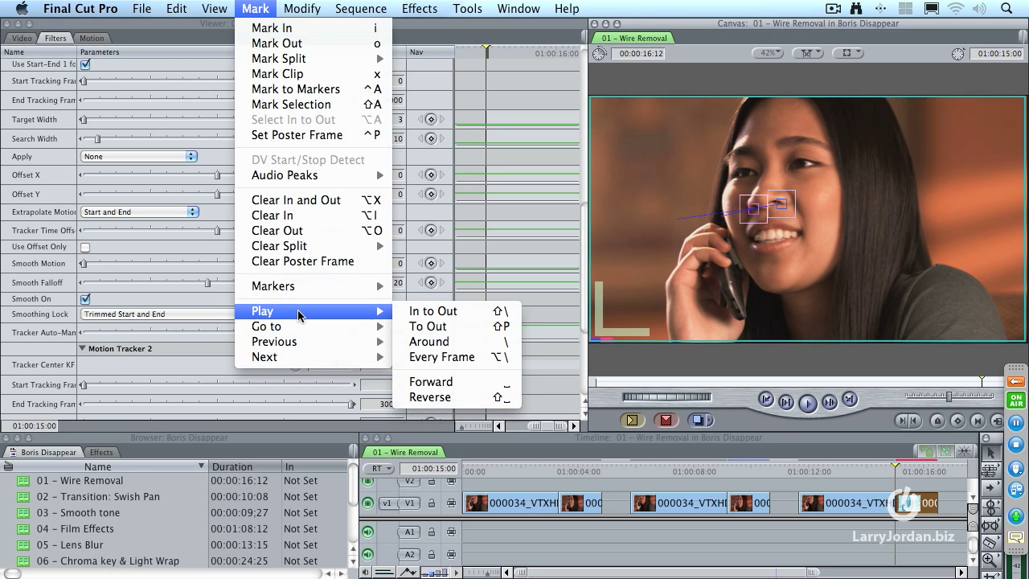
click(483, 357)
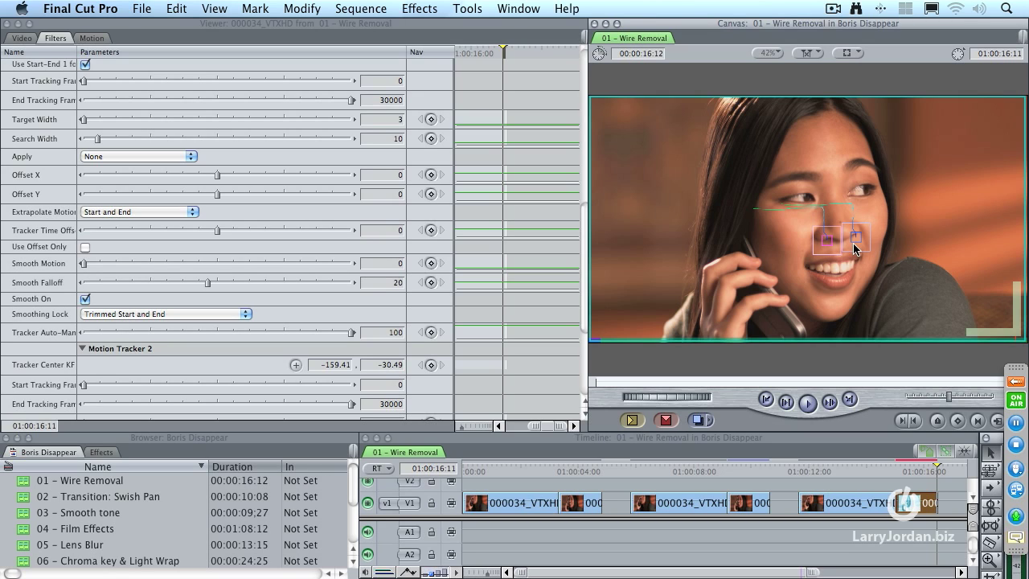
key(Up)
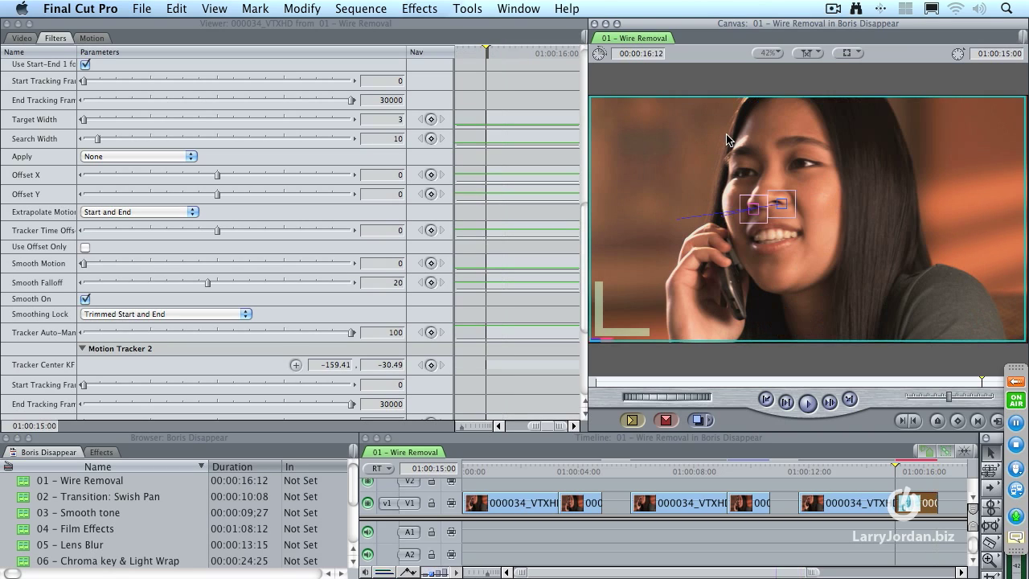
Set Motion Tracker's Apply to EndPoint 1 and Motion Tracker 2's Apply to EndPoint 2.
click(585, 261)
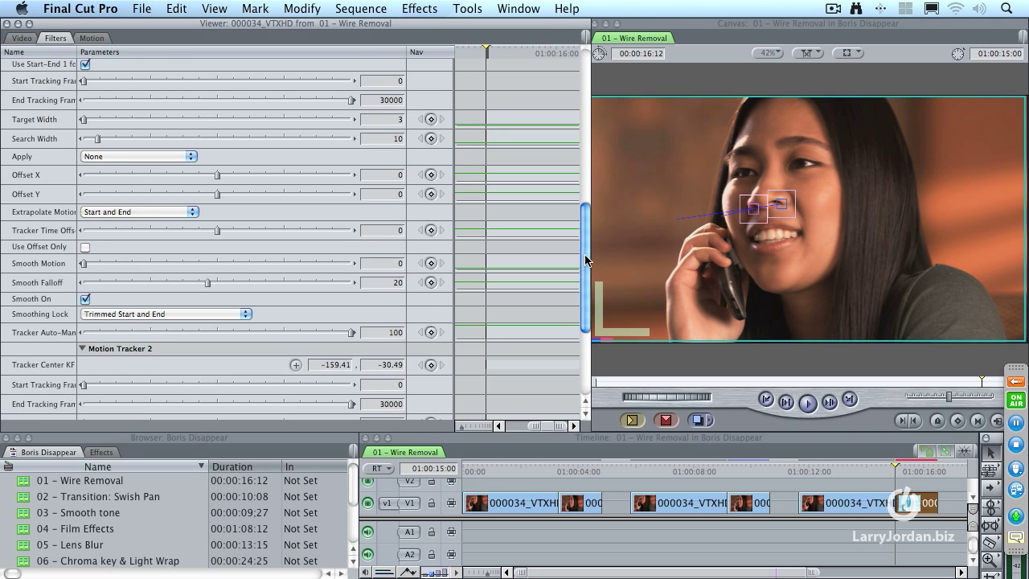
drag(585, 262, 585, 218)
click(127, 282)
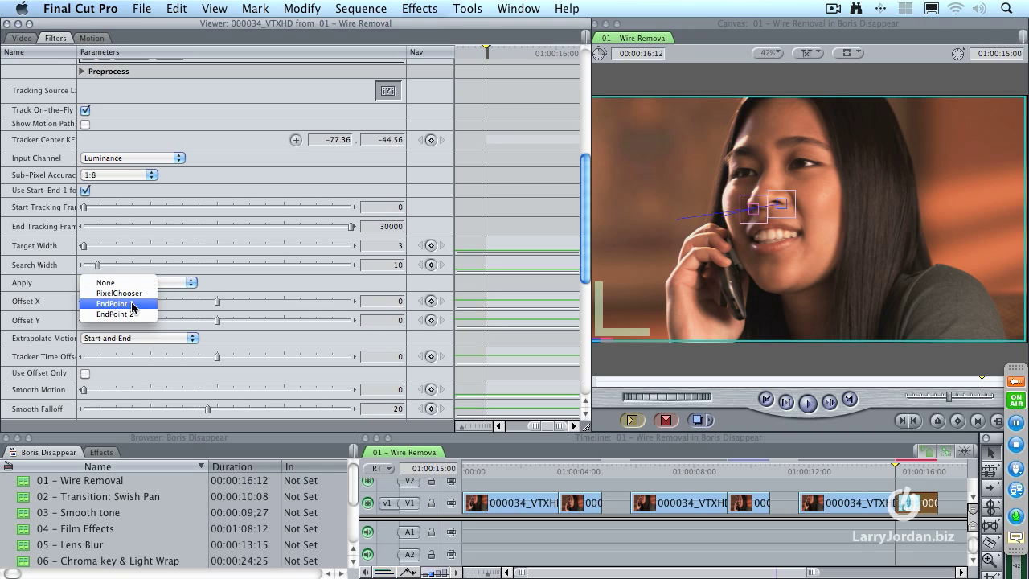
click(133, 306)
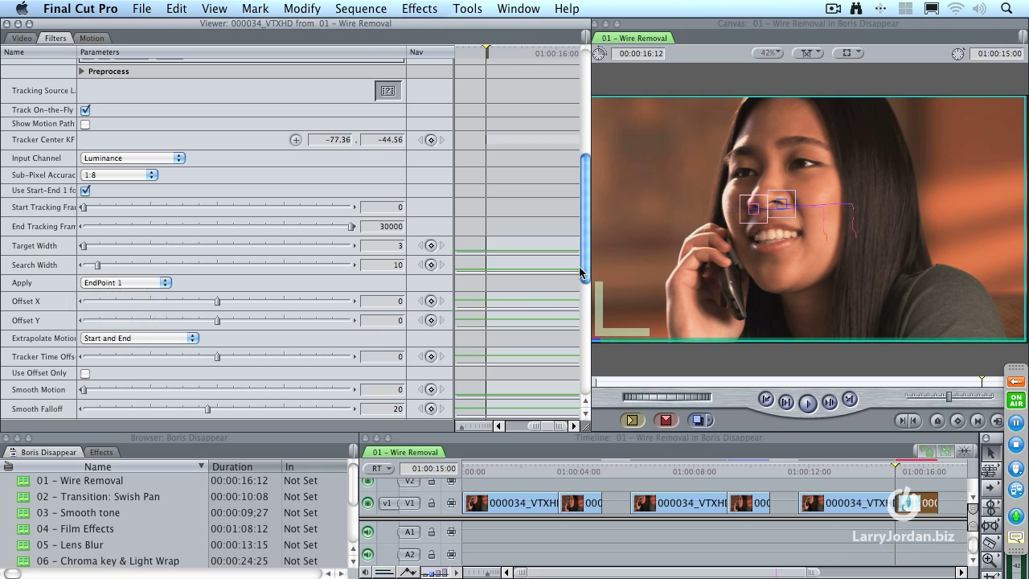
drag(583, 265, 585, 388)
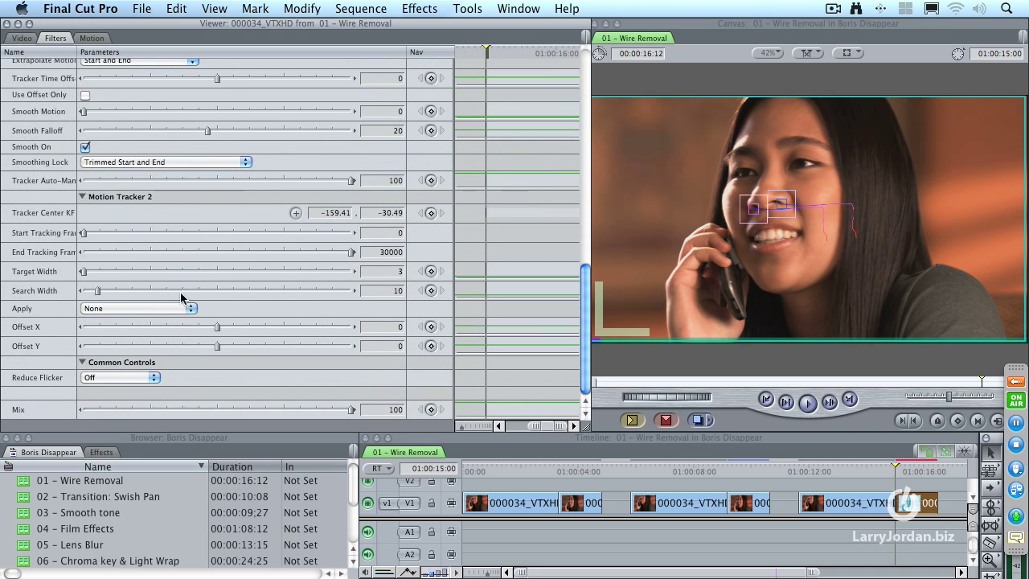
click(131, 309)
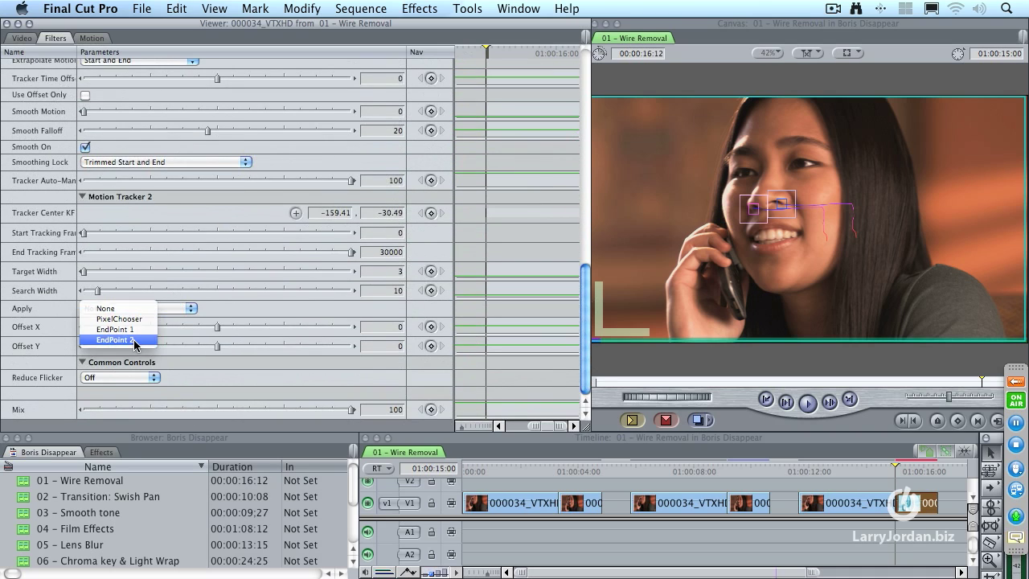
click(133, 342)
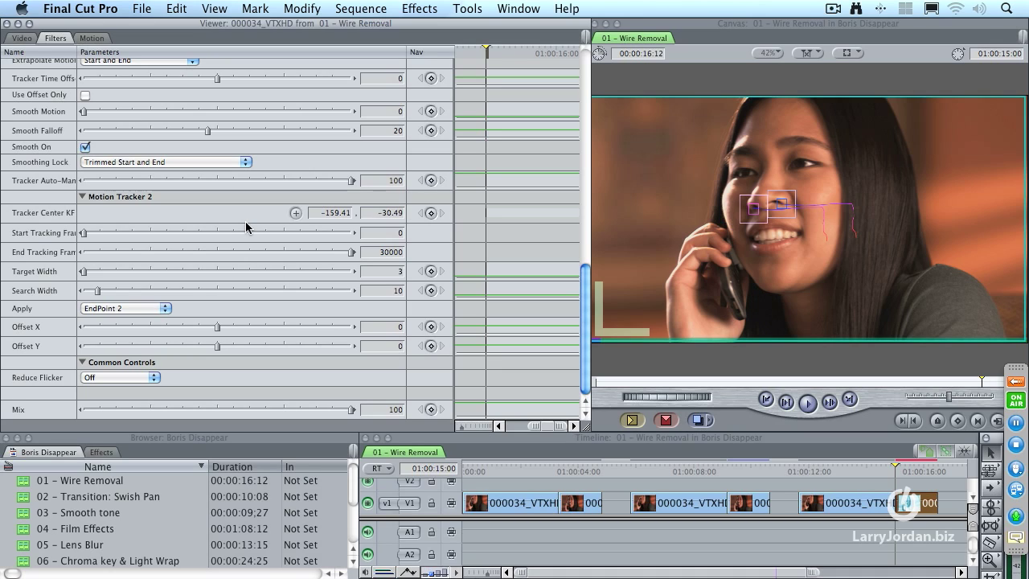
Uncheck Track On-the-Fly at the top of the Wire Remover parameters to reveal the red line.
click(585, 80)
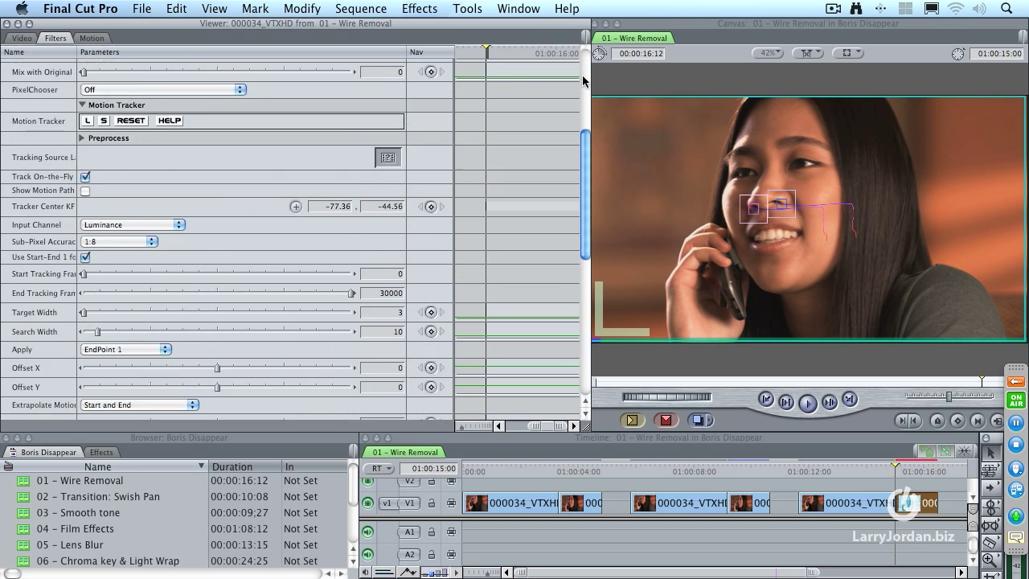
click(584, 81)
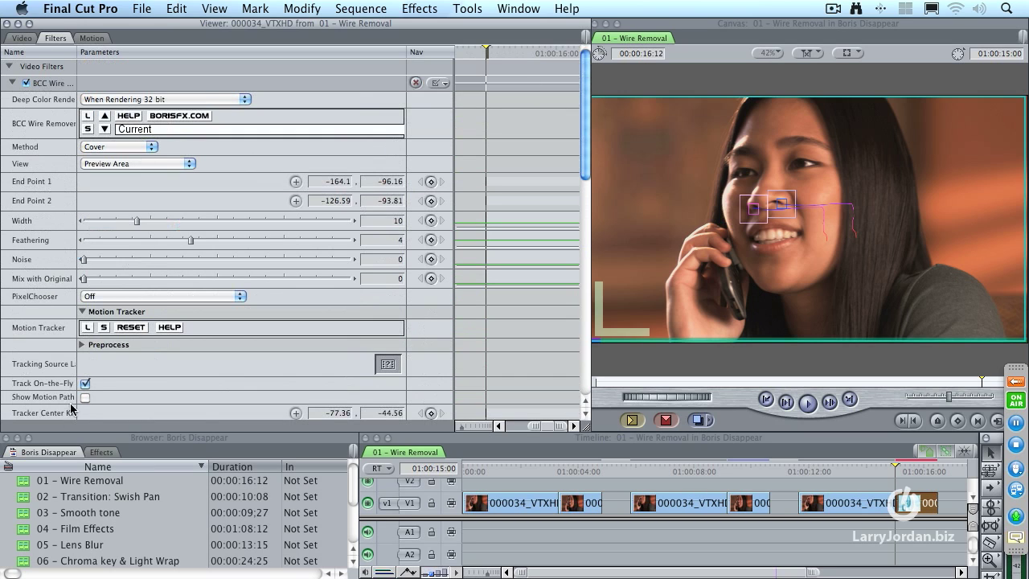
click(86, 385)
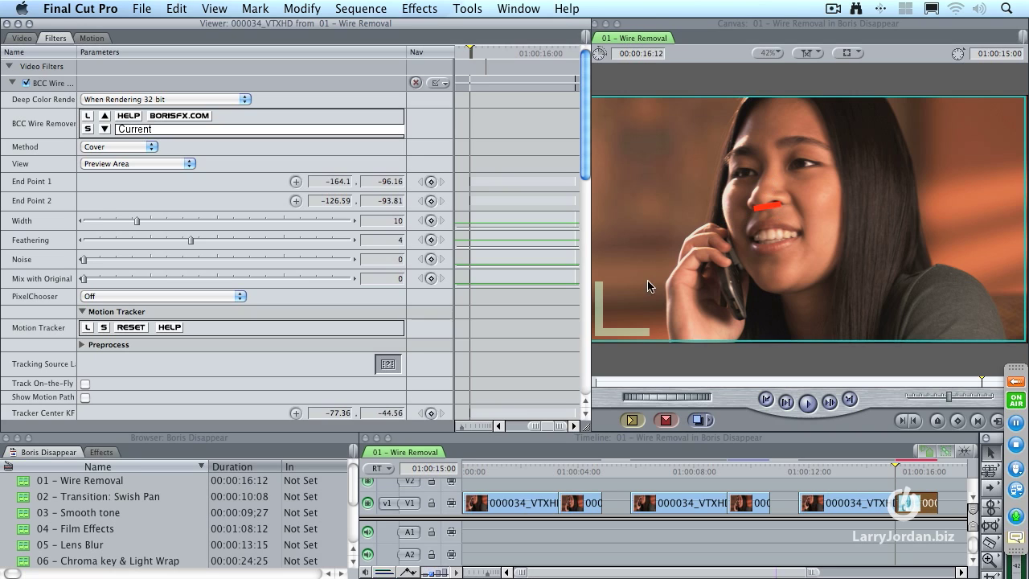
Adjust the first tracker's horizontal offset, checking alignment with the blemish at 01:00:15:12.
drag(586, 169, 585, 263)
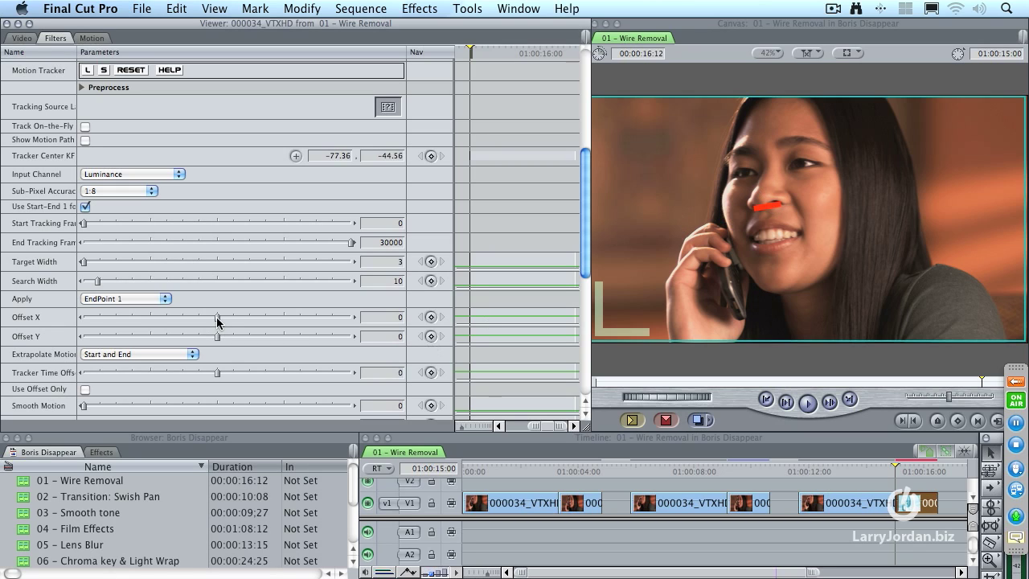
drag(217, 321, 212, 322)
mouse_move(210, 321)
mouse_down()
mouse_move(223, 340)
mouse_move(206, 341)
mouse_move(212, 321)
mouse_up()
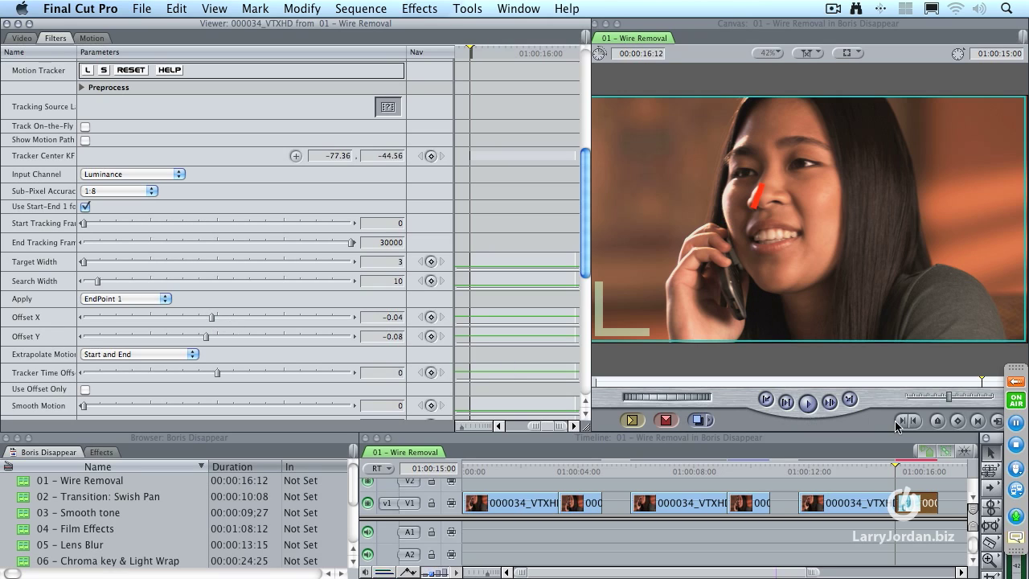
click(908, 472)
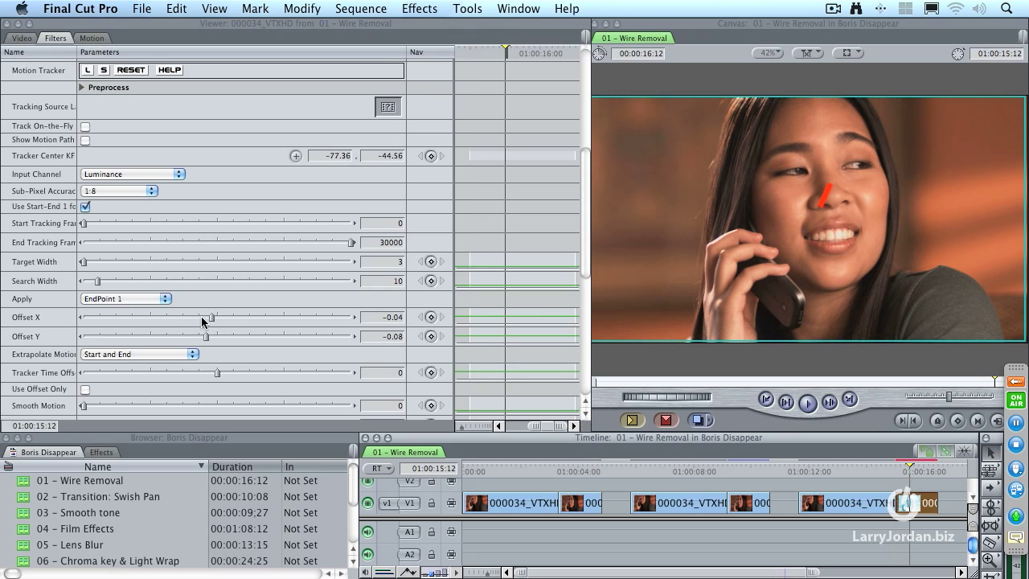
drag(213, 317, 214, 317)
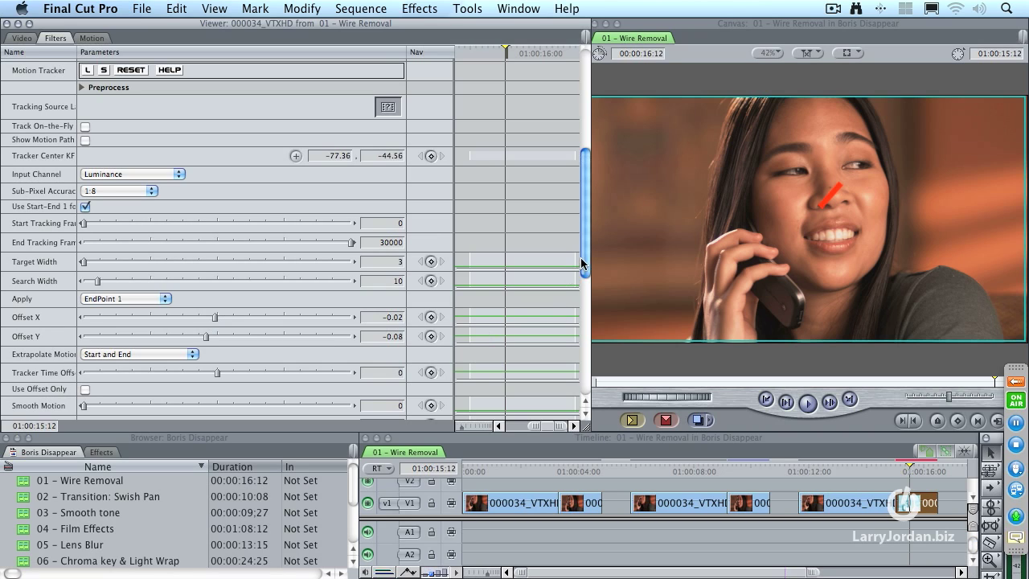
Set the second tracker's horizontal offset to 0, vertical offset to -0.07, and Width to 12.
drag(580, 258, 581, 375)
drag(216, 329, 208, 349)
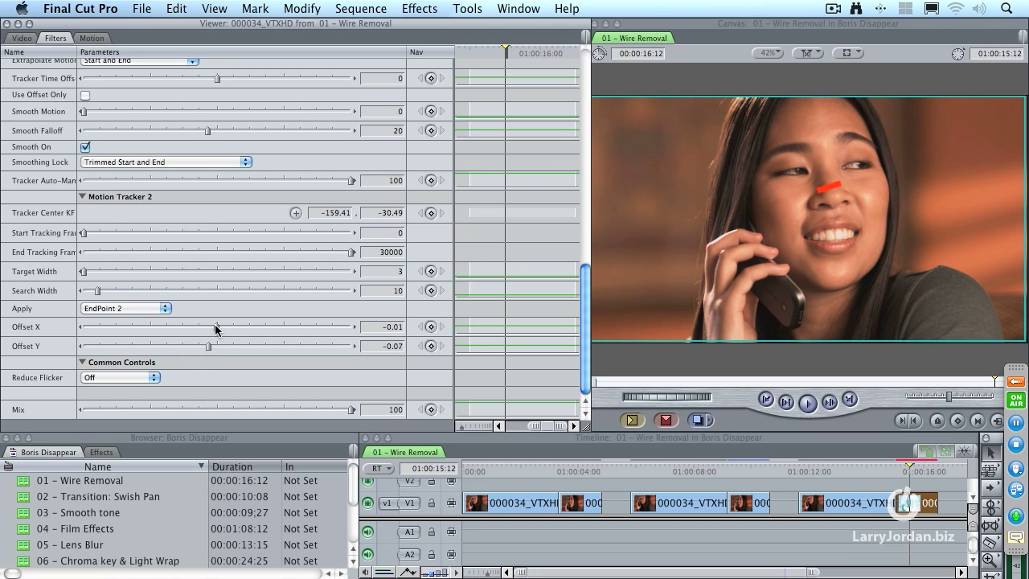
drag(215, 328, 218, 329)
drag(586, 286, 565, 230)
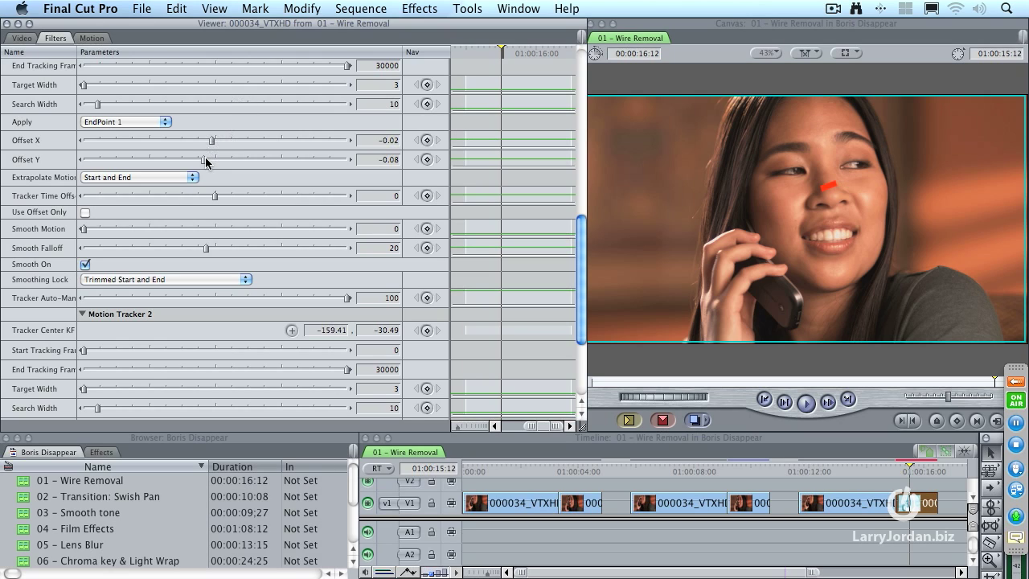
drag(205, 157, 211, 157)
drag(581, 240, 579, 95)
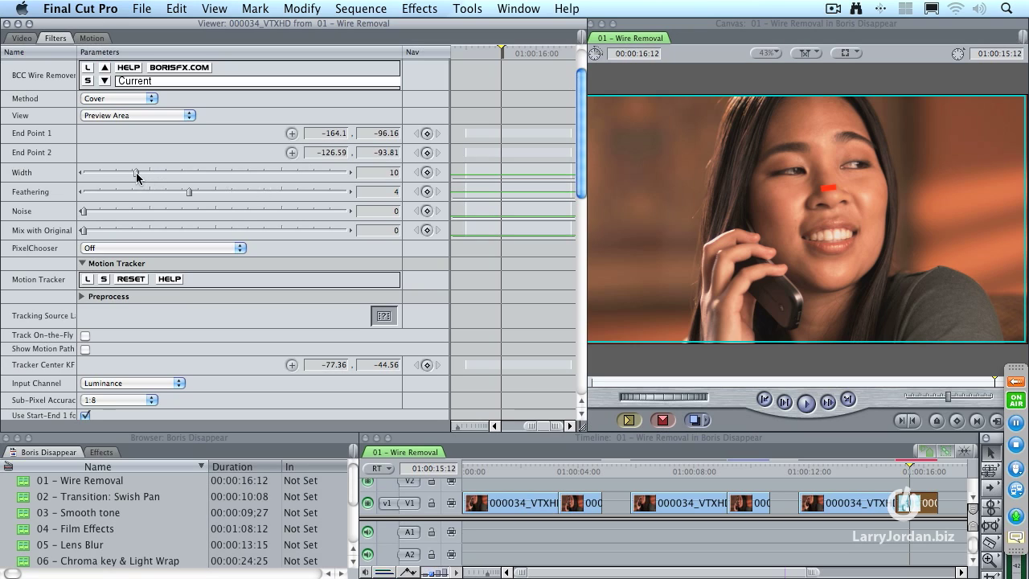
drag(143, 172, 145, 172)
Keep Method on Cover, switch View to Render, and play back from 01:00:15:00 to review.
click(123, 99)
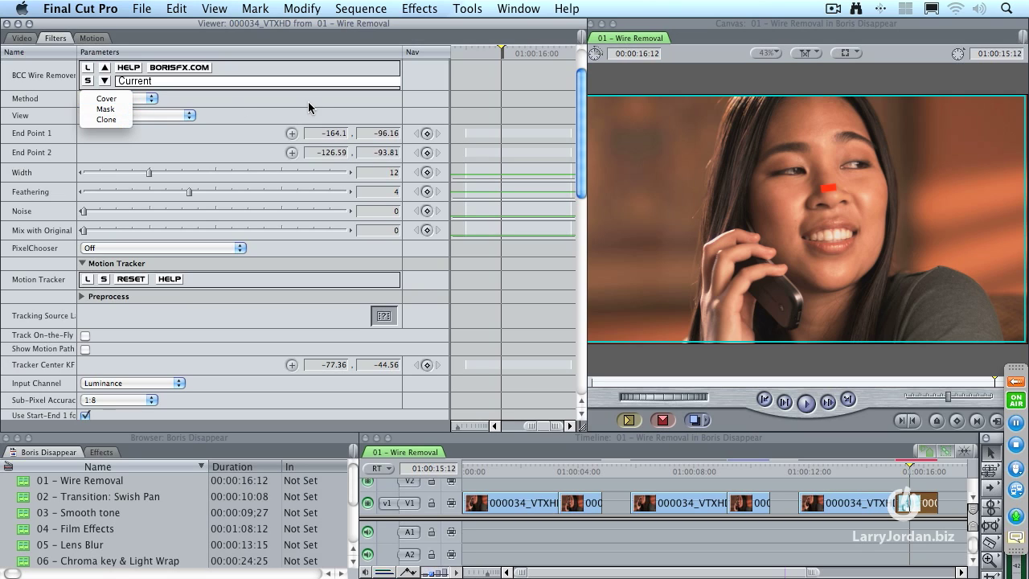
click(123, 102)
click(147, 115)
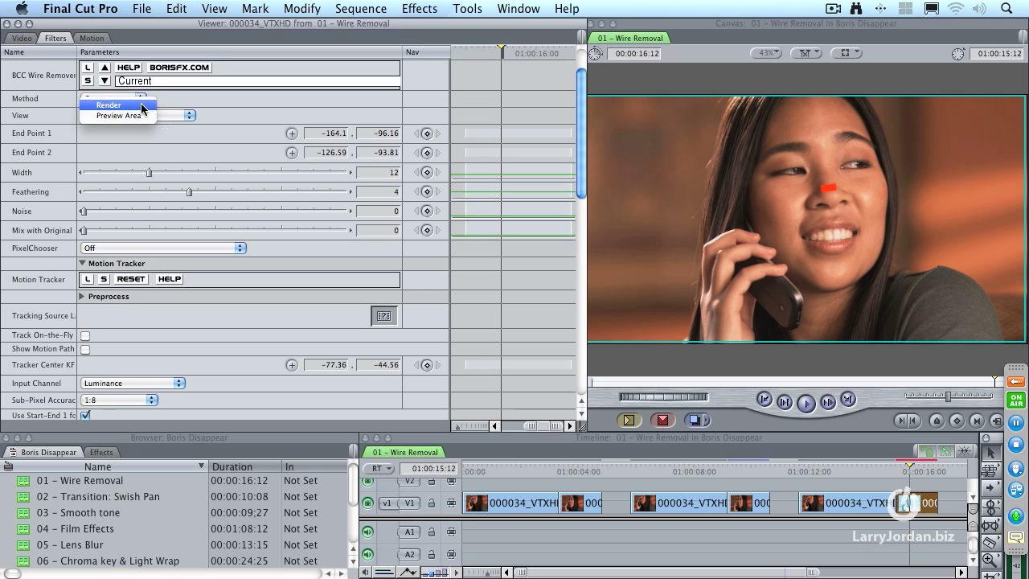
click(144, 107)
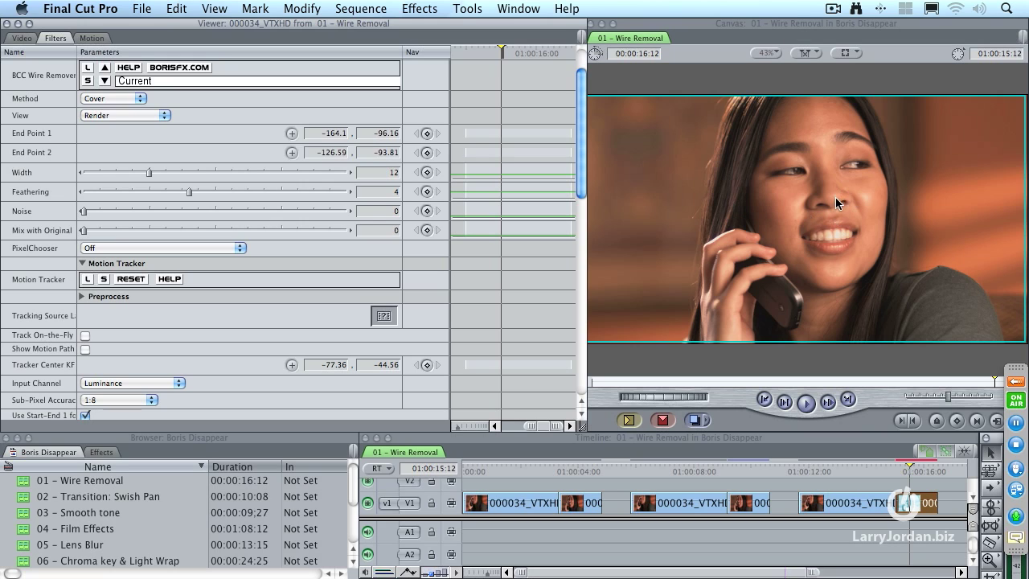
click(899, 471)
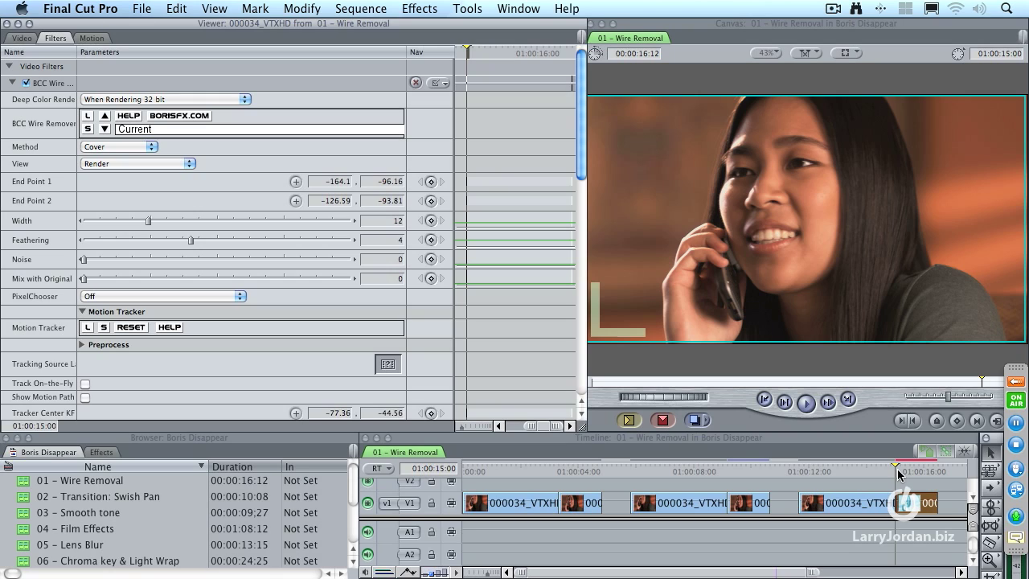
key(space)
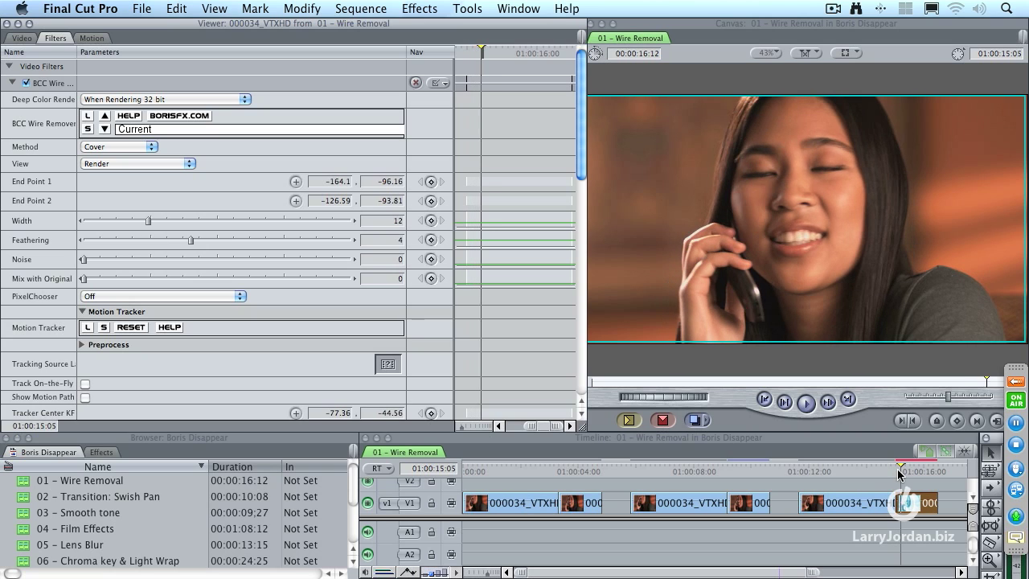